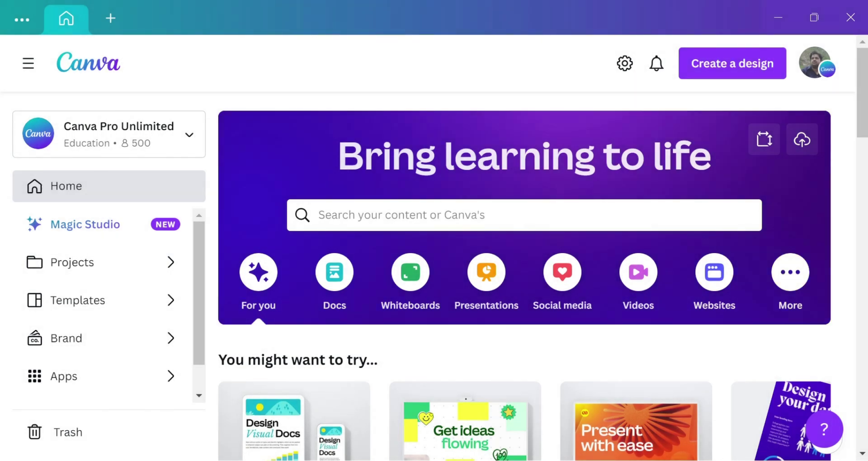
Browse the suggested design types on the home page, from documents and videos through to certificates and flyers.
{"action": "scroll", "coordinate": [525, 272], "scroll_direction": "down", "scroll_amount": 5}
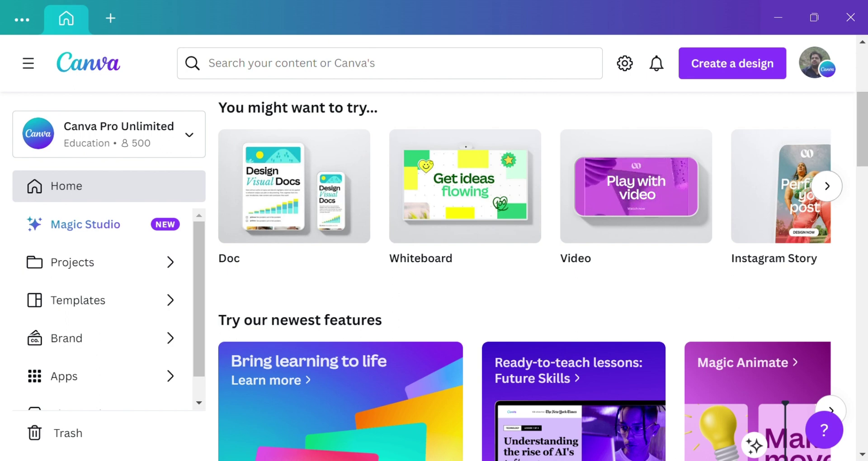
{"action": "left_click", "coordinate": [827, 186]}
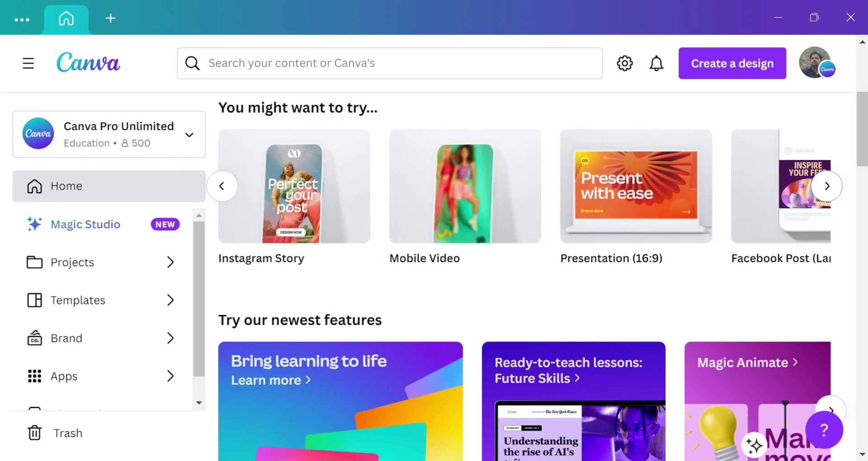
{"action": "left_click", "coordinate": [827, 186]}
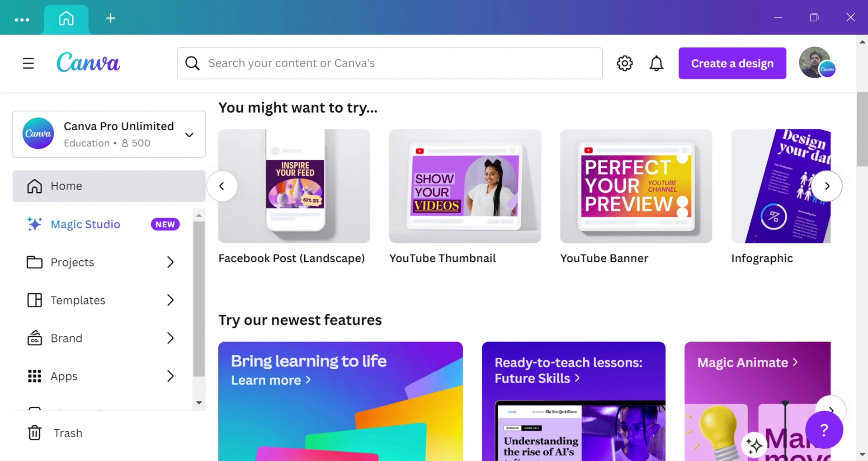
{"action": "left_click", "coordinate": [828, 186]}
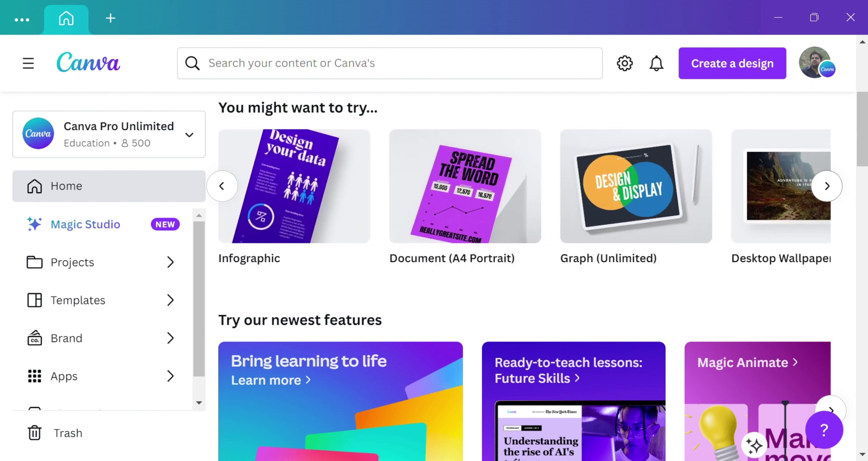
{"action": "left_click", "coordinate": [827, 186]}
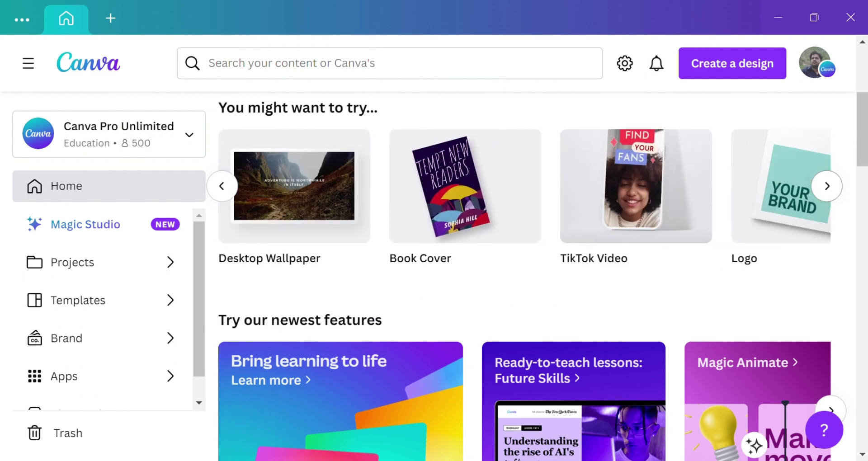
{"action": "left_click", "coordinate": [827, 185]}
{"action": "left_click", "coordinate": [827, 186]}
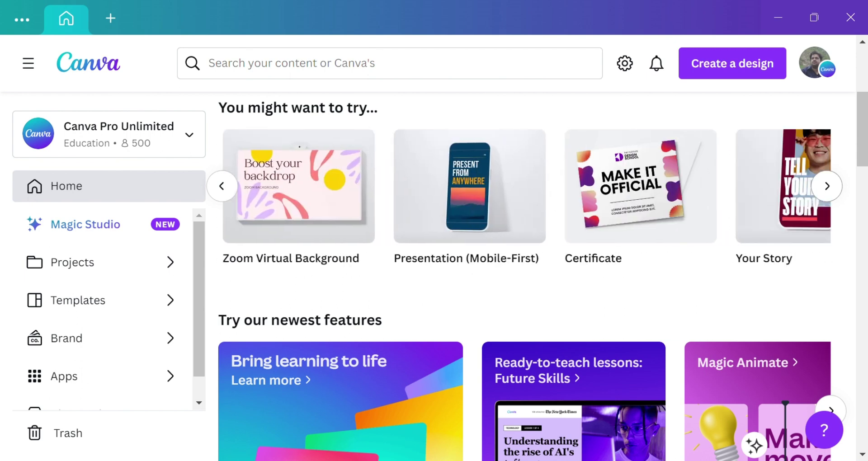
{"action": "left_click", "coordinate": [827, 186]}
{"action": "left_click", "coordinate": [827, 186]}
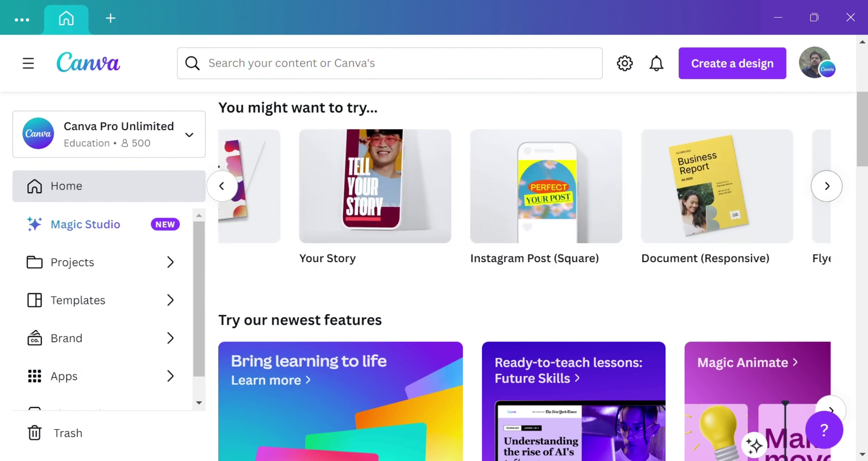
{"action": "left_click", "coordinate": [827, 185]}
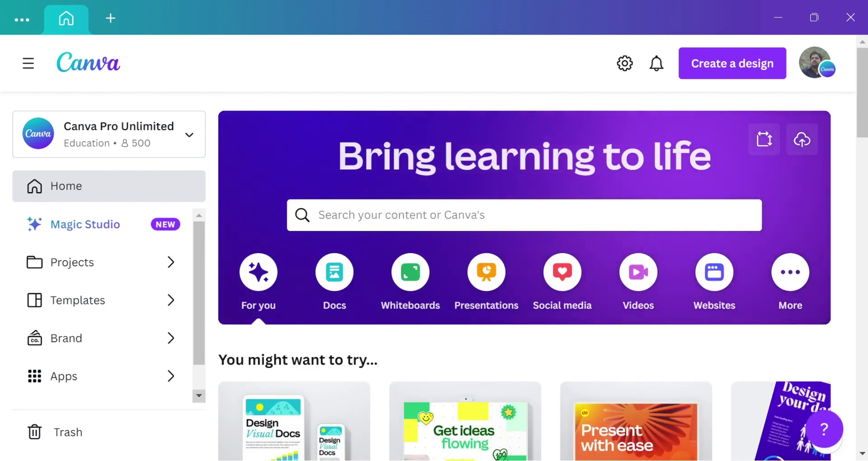
Look over the newest features and recent designs on the home page, and return to the main search.
{"action": "scroll", "coordinate": [109, 305], "scroll_direction": "down", "scroll_amount": 1}
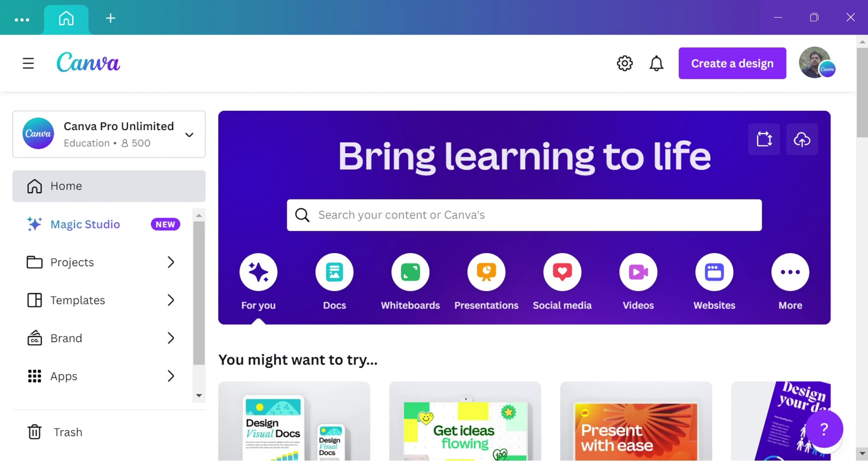
{"action": "scroll", "coordinate": [863, 452], "scroll_direction": "down", "scroll_amount": 6}
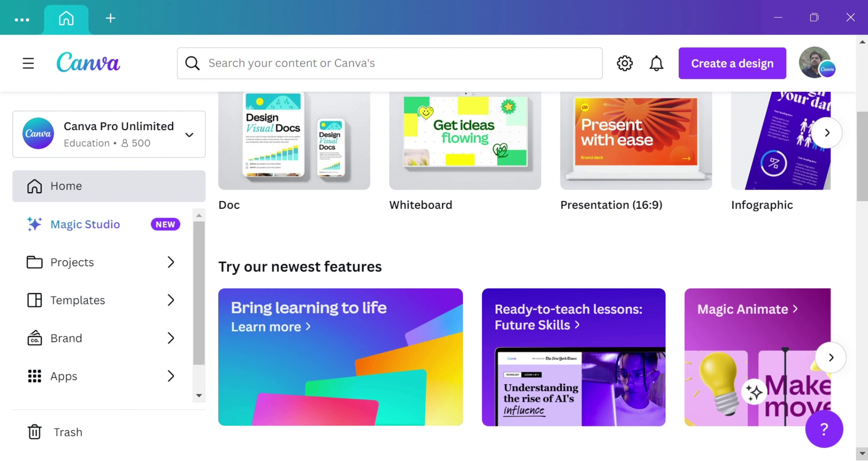
{"action": "scroll", "coordinate": [862, 452], "scroll_direction": "down", "scroll_amount": 3}
{"action": "scroll", "coordinate": [862, 452], "scroll_direction": "down", "scroll_amount": 3}
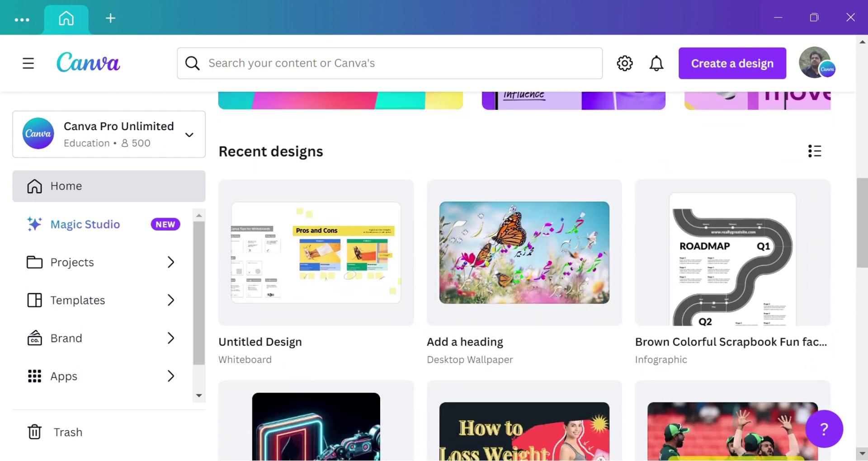
{"action": "scroll", "coordinate": [542, 276], "scroll_direction": "down", "scroll_amount": 1}
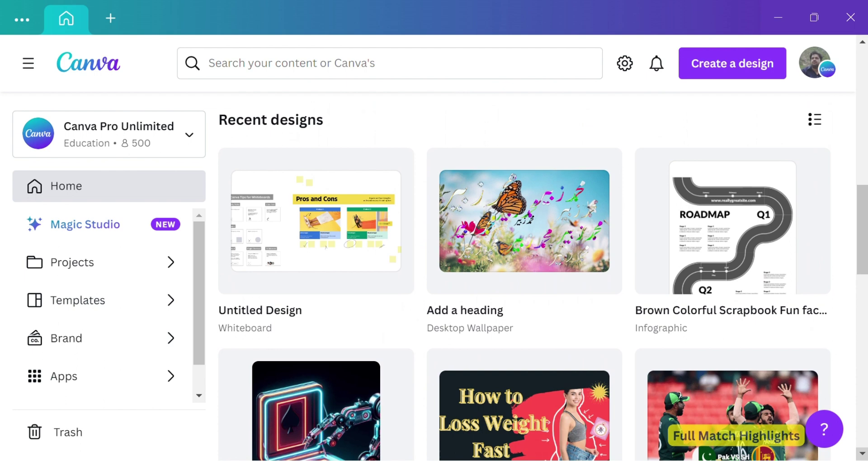
{"action": "scroll", "coordinate": [543, 276], "scroll_direction": "down", "scroll_amount": 2}
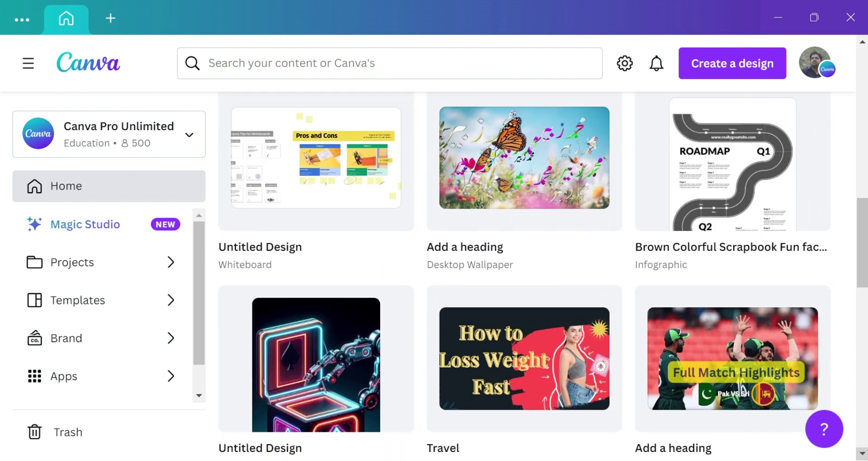
{"action": "scroll", "coordinate": [542, 276], "scroll_direction": "down", "scroll_amount": 5}
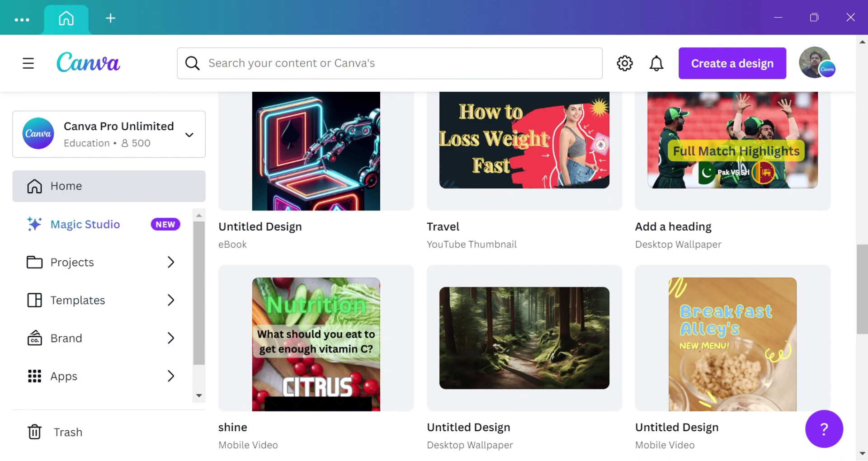
{"action": "scroll", "coordinate": [524, 276], "scroll_direction": "up", "scroll_amount": 7}
{"action": "scroll", "coordinate": [525, 276], "scroll_direction": "up", "scroll_amount": 5}
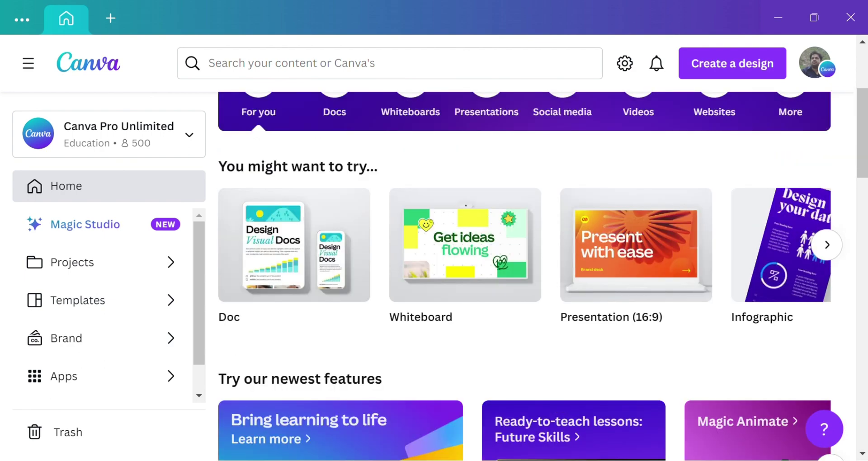
{"action": "scroll", "coordinate": [525, 276], "scroll_direction": "up", "scroll_amount": 4}
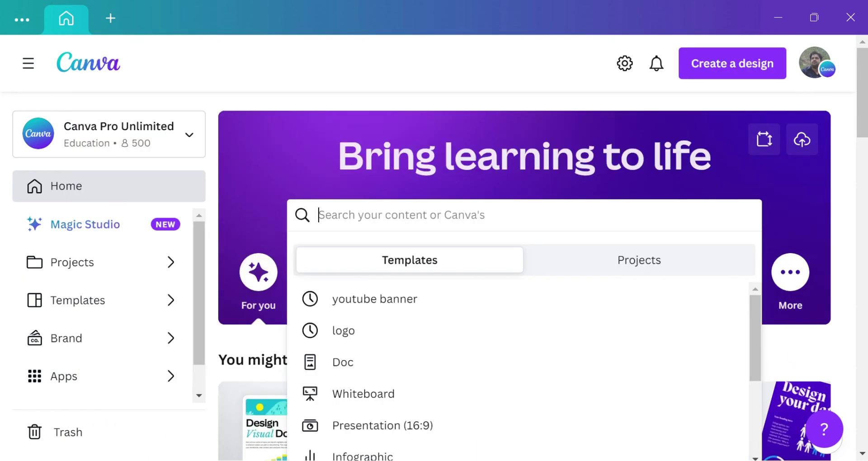
Search the templates for "youtube thumbnail" and open the purple Tech Roundup template for customizing.
{"action": "type", "text": "yout"}
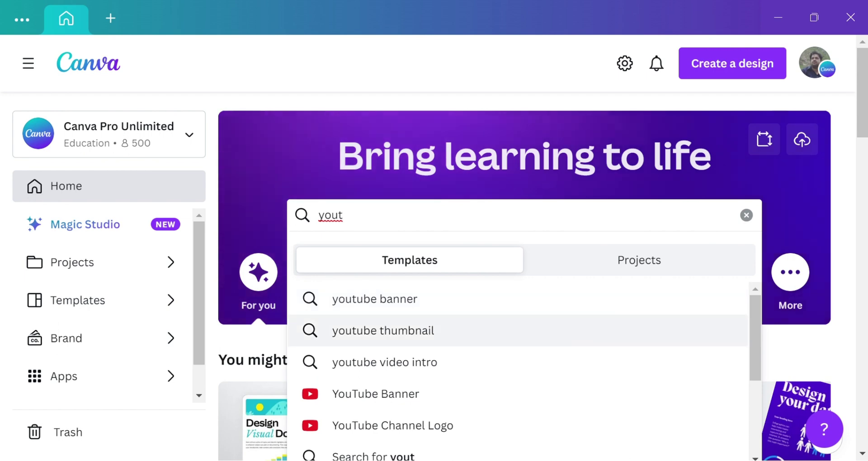
{"action": "left_click", "coordinate": [382, 331]}
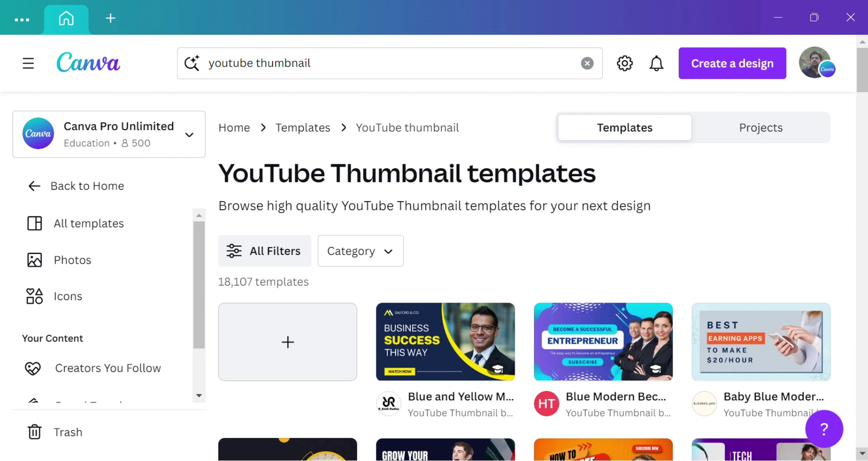
{"action": "scroll", "coordinate": [524, 271], "scroll_direction": "down", "scroll_amount": 1}
{"action": "scroll", "coordinate": [525, 272], "scroll_direction": "down", "scroll_amount": 2}
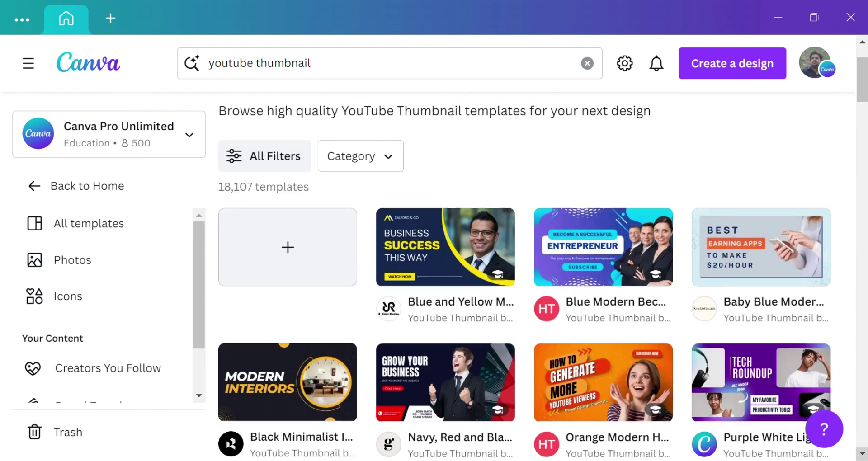
{"action": "scroll", "coordinate": [525, 272], "scroll_direction": "down", "scroll_amount": 1}
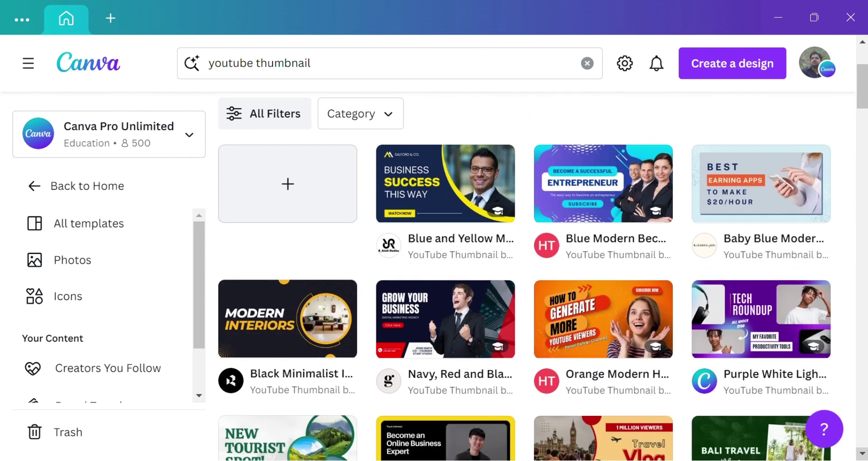
{"action": "scroll", "coordinate": [524, 272], "scroll_direction": "down", "scroll_amount": 1}
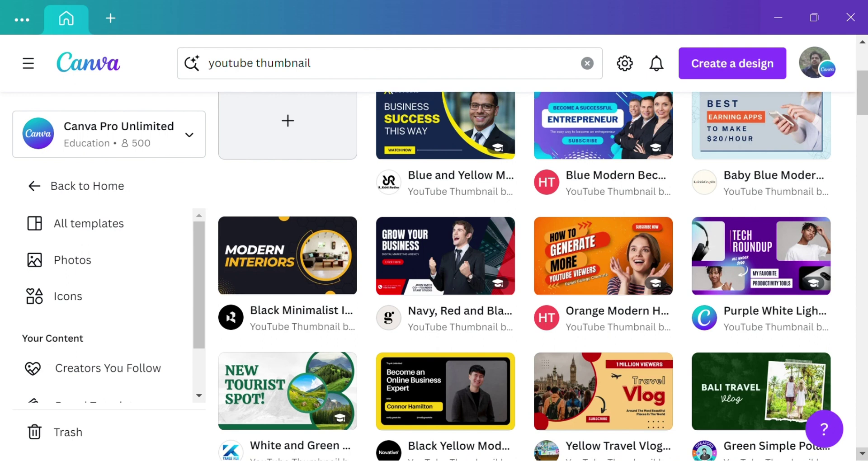
{"action": "scroll", "coordinate": [543, 276], "scroll_direction": "down", "scroll_amount": 1}
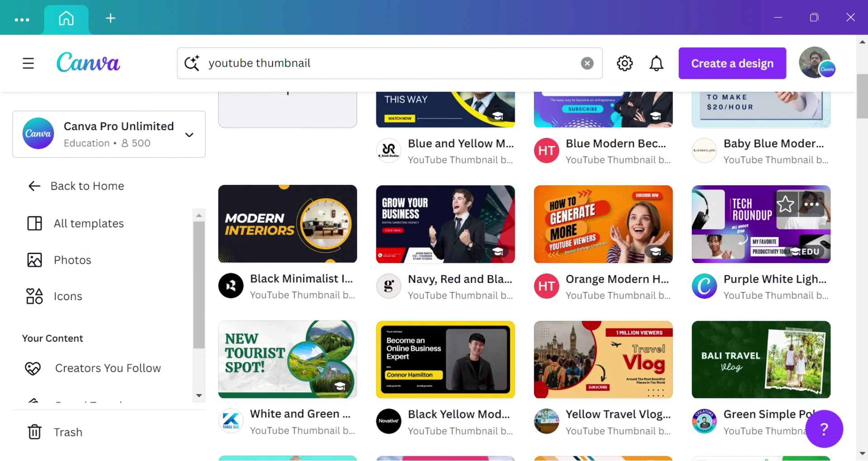
{"action": "left_click", "coordinate": [761, 224]}
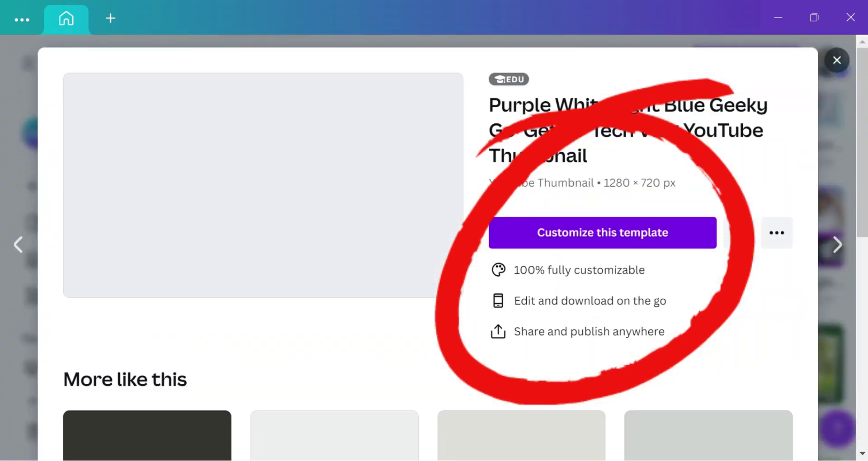
{"action": "left_click", "coordinate": [603, 232]}
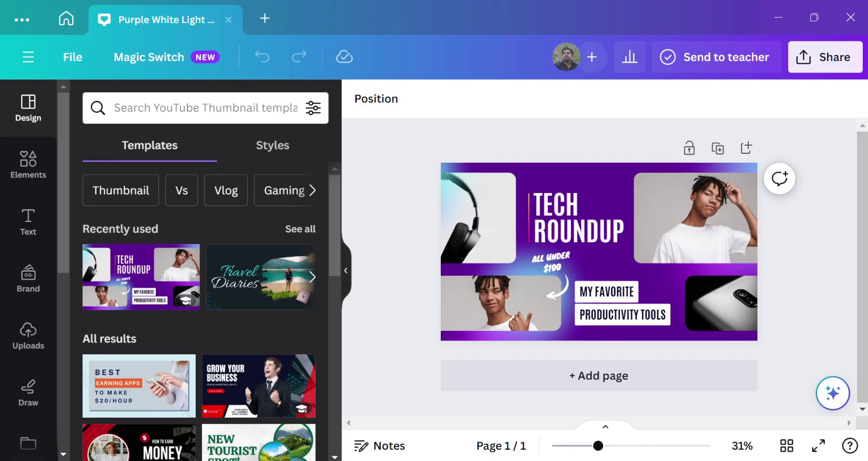
Browse the alternative YouTube thumbnail templates available inside the editor.
{"action": "scroll", "coordinate": [257, 297], "scroll_direction": "down", "scroll_amount": 5}
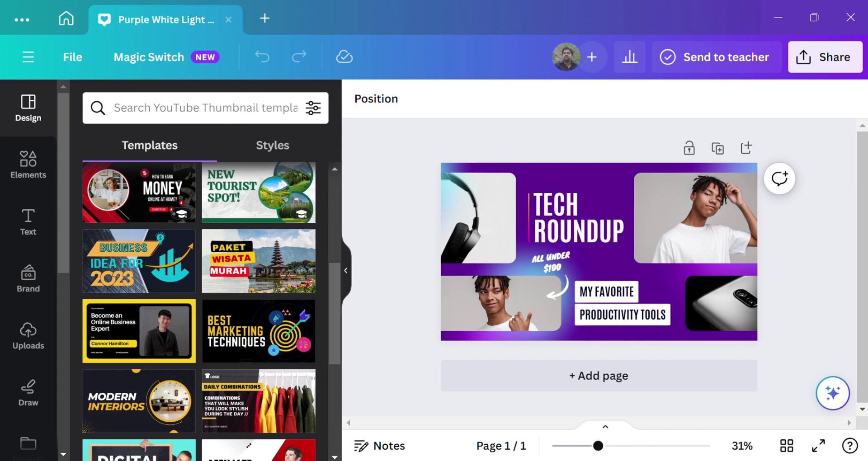
{"action": "scroll", "coordinate": [199, 312], "scroll_direction": "down", "scroll_amount": 5}
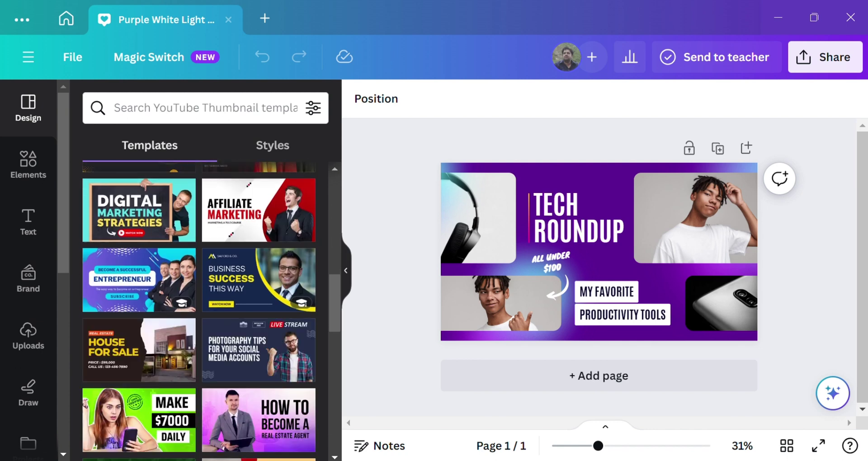
{"action": "scroll", "coordinate": [199, 312], "scroll_direction": "up", "scroll_amount": 10}
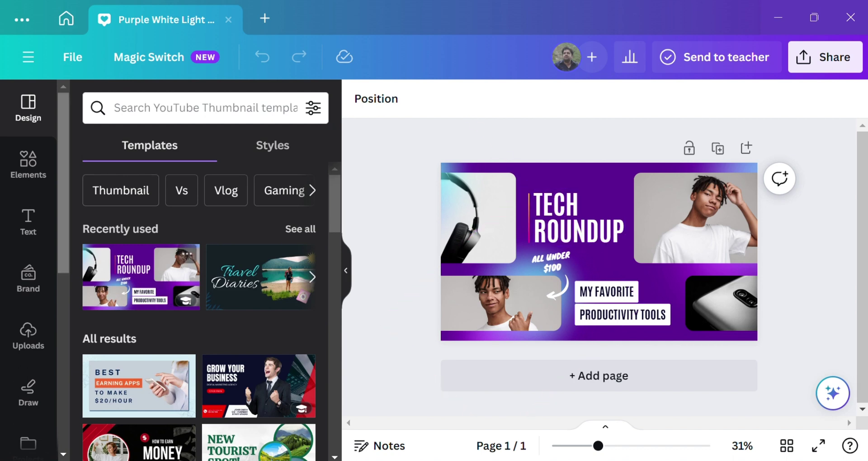
Examine the elements library, including its suggested keywords, recently used items and recent searches.
{"action": "left_click", "coordinate": [28, 165]}
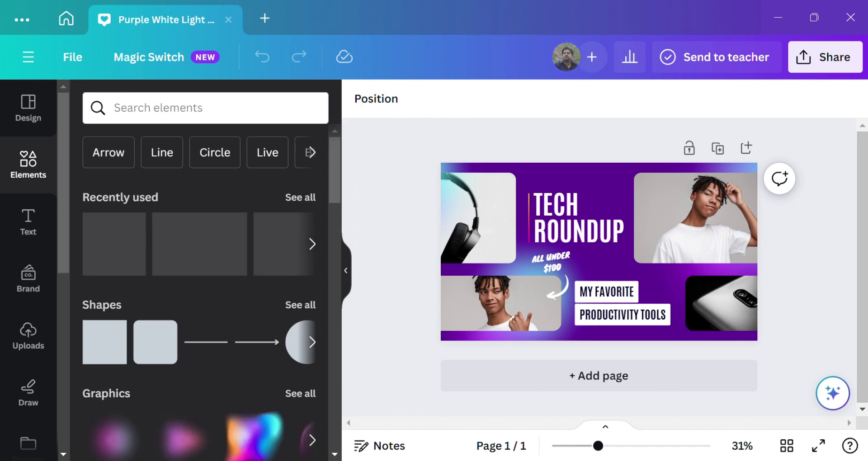
{"action": "scroll", "coordinate": [199, 152], "scroll_direction": "right", "scroll_amount": 4}
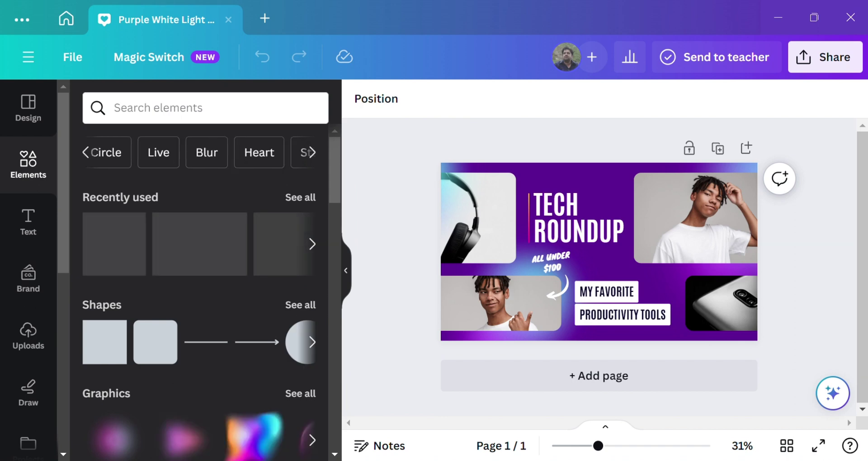
{"action": "scroll", "coordinate": [199, 152], "scroll_direction": "right", "scroll_amount": 4}
{"action": "scroll", "coordinate": [206, 152], "scroll_direction": "right", "scroll_amount": 8}
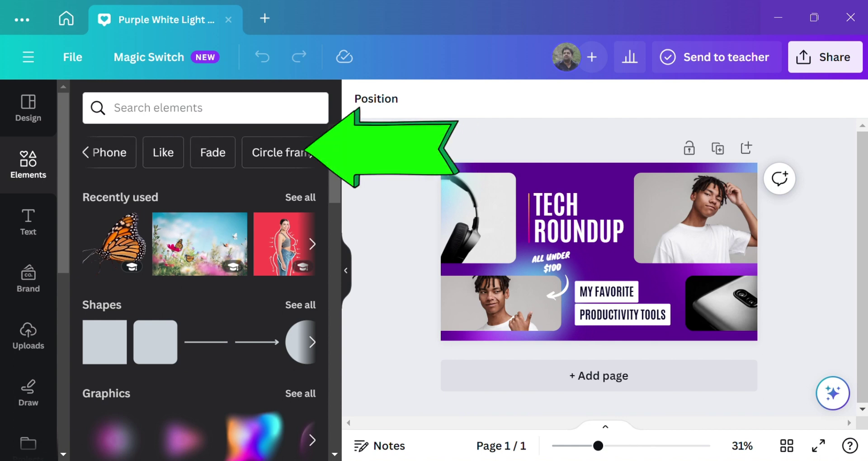
{"action": "scroll", "coordinate": [206, 153], "scroll_direction": "right", "scroll_amount": 8}
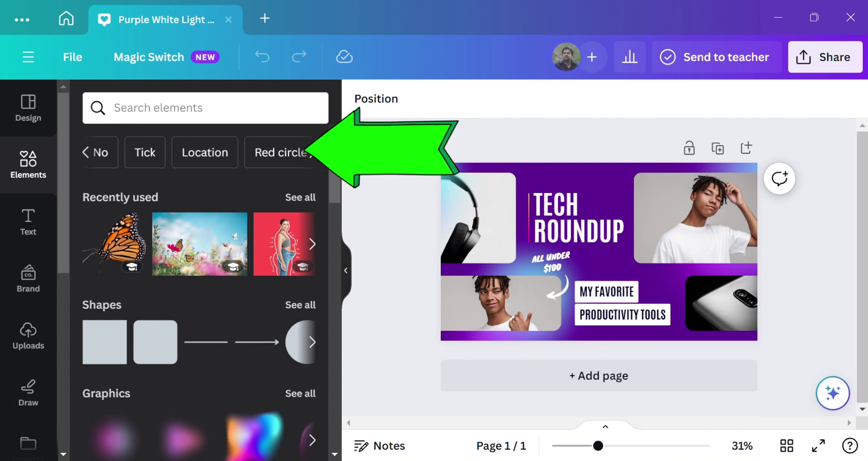
{"action": "left_click", "coordinate": [205, 108]}
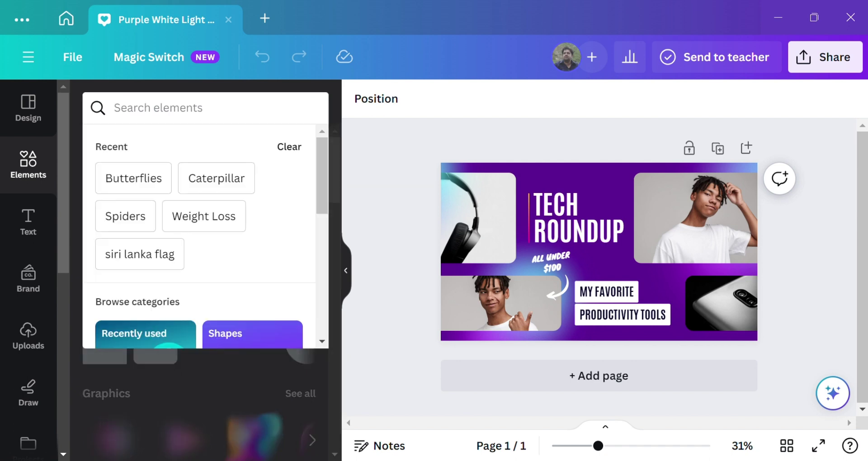
{"action": "key", "text": "Escape"}
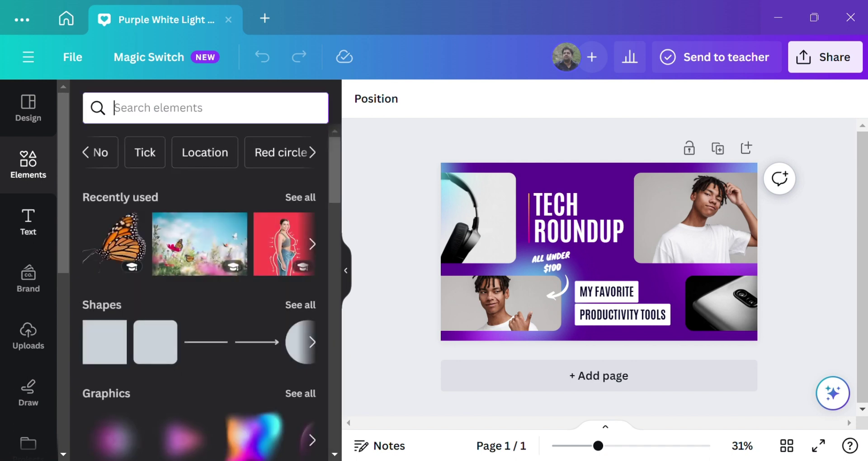
View the default text styles, followed by the brand templates and Brand Kit options.
{"action": "left_click", "coordinate": [28, 221]}
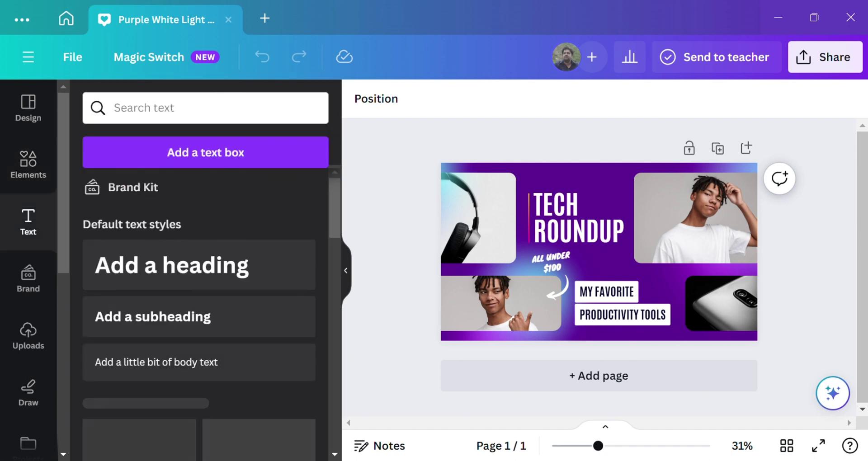
{"action": "left_click", "coordinate": [29, 277]}
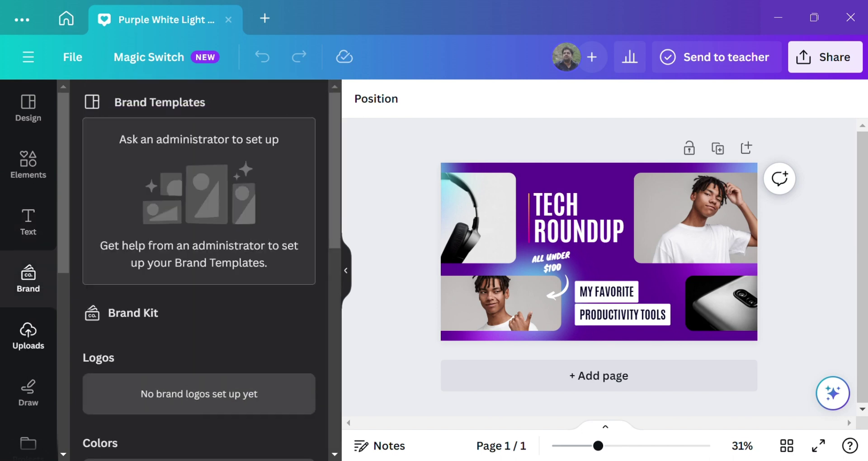
Replace the thumbnail's upper-right photo with the uploaded fruit and vegetable image and the lower-left photo with an uploaded mountain lake image.
{"action": "left_click", "coordinate": [28, 335]}
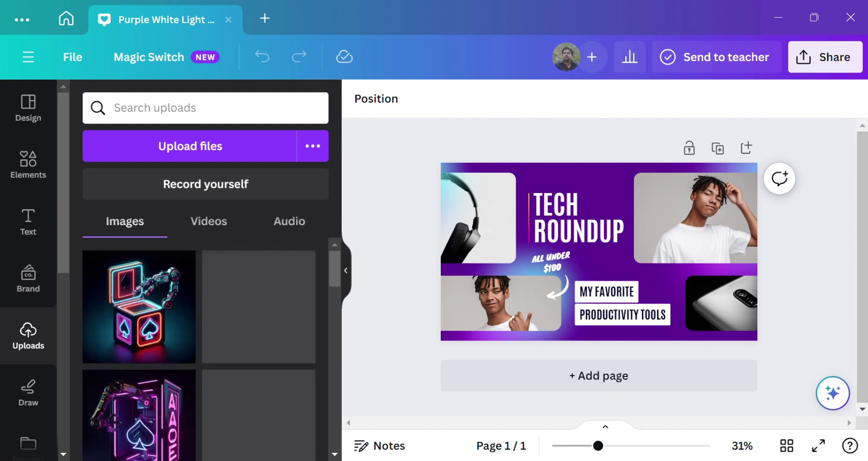
{"action": "scroll", "coordinate": [199, 348], "scroll_direction": "down", "scroll_amount": 4}
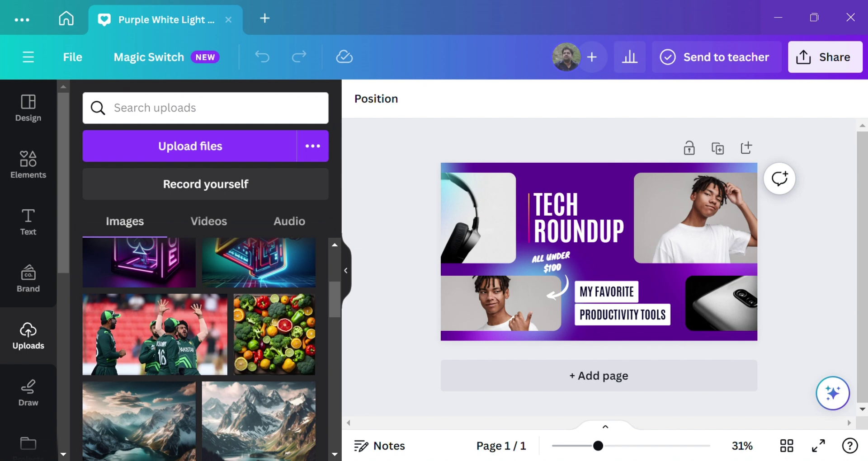
{"action": "scroll", "coordinate": [199, 349], "scroll_direction": "down", "scroll_amount": 1}
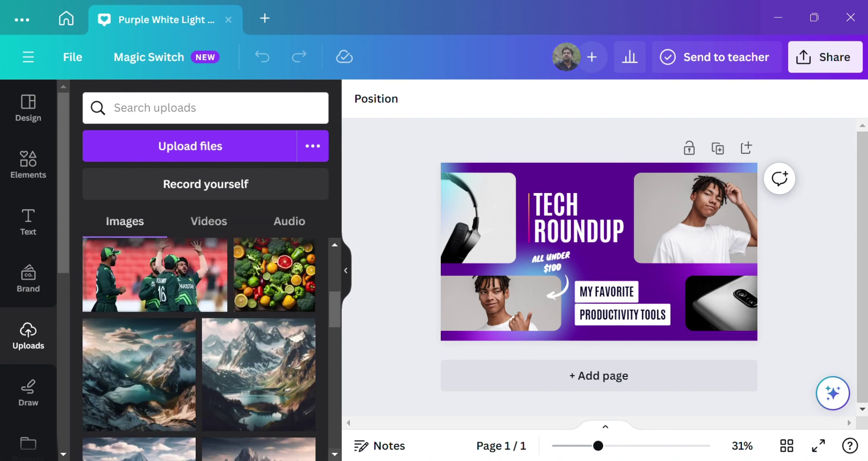
{"action": "scroll", "coordinate": [199, 348], "scroll_direction": "down", "scroll_amount": 3}
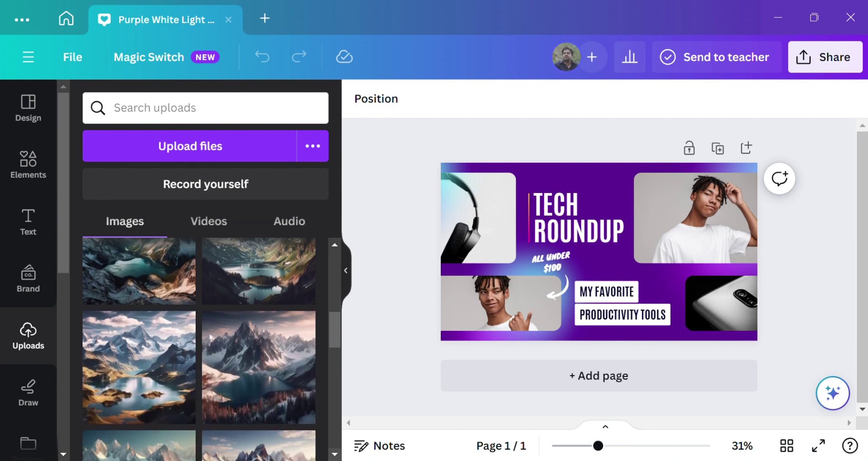
{"action": "scroll", "coordinate": [199, 349], "scroll_direction": "up", "scroll_amount": 3}
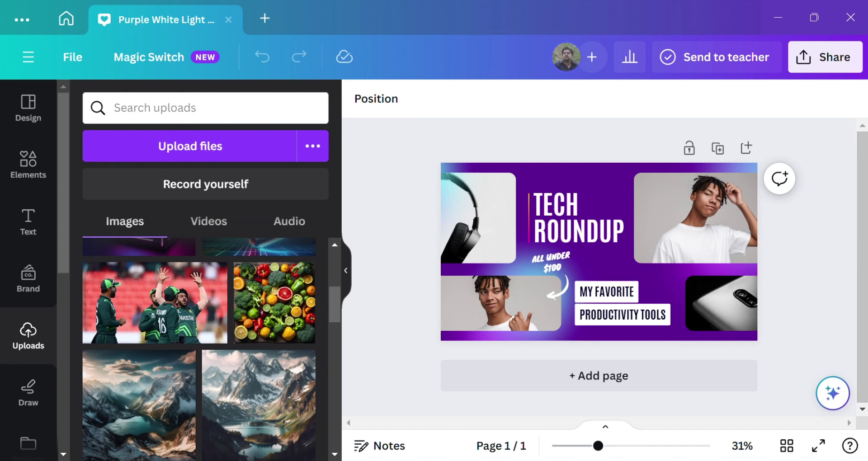
{"action": "left_click", "coordinate": [275, 303]}
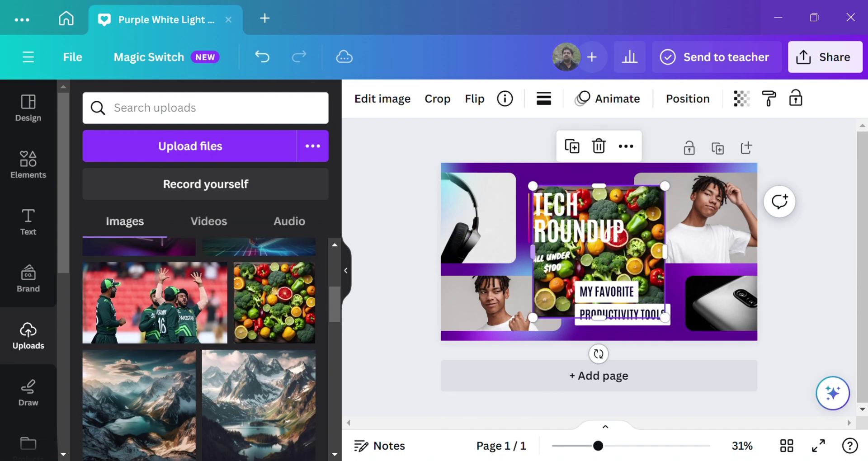
{"action": "left_click_drag", "start_coordinate": [600, 252], "coordinate": [677, 220]}
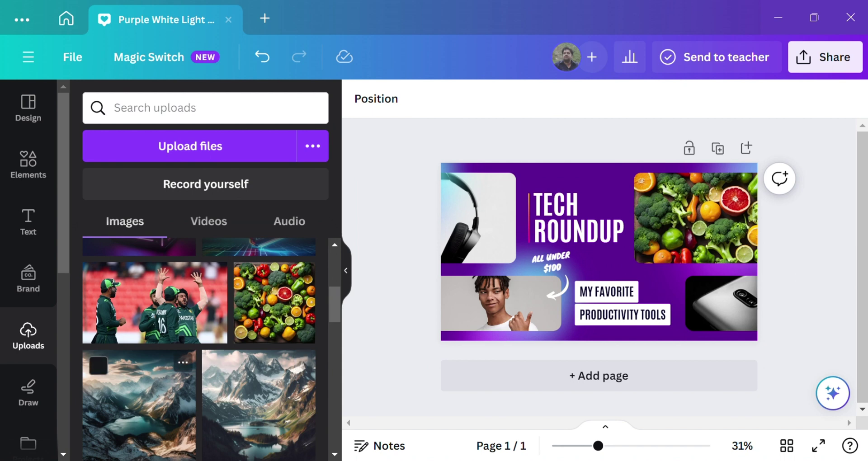
{"action": "left_click", "coordinate": [139, 398]}
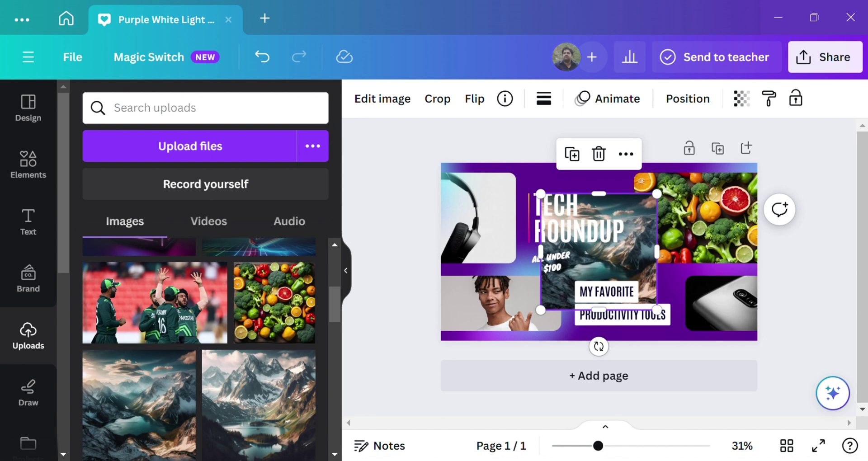
{"action": "left_click_drag", "start_coordinate": [599, 252], "coordinate": [501, 303]}
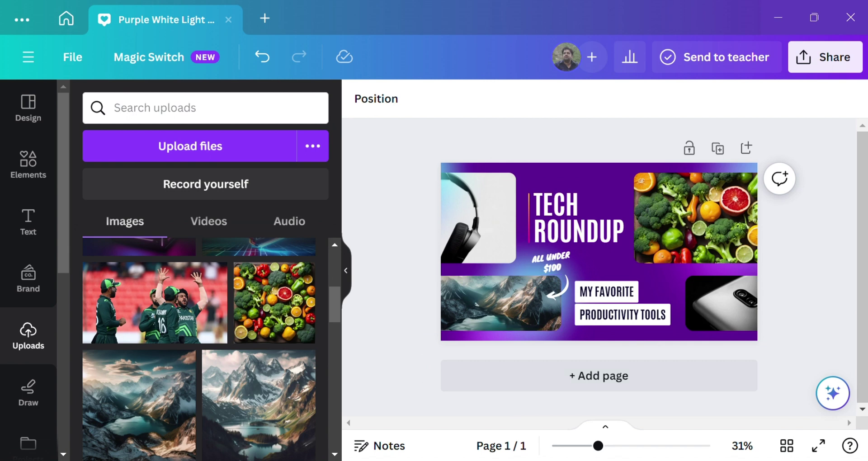
Replace the headphones photo with the uploaded jungle waterfall image and the phone photo with an uploaded red desert image.
{"action": "scroll", "coordinate": [199, 349], "scroll_direction": "down", "scroll_amount": 5}
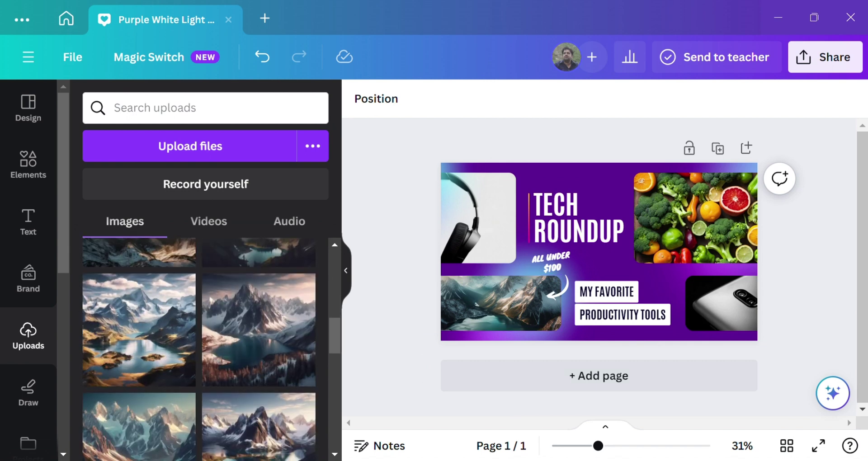
{"action": "scroll", "coordinate": [199, 348], "scroll_direction": "down", "scroll_amount": 5}
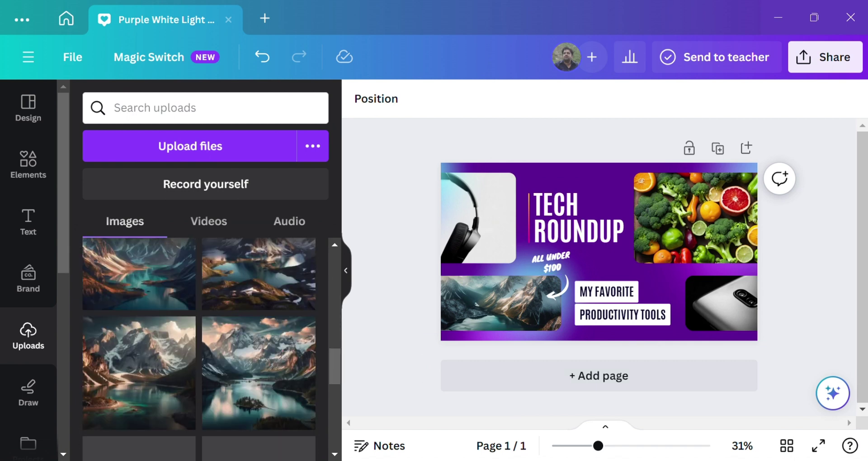
{"action": "scroll", "coordinate": [203, 348], "scroll_direction": "down", "scroll_amount": 5}
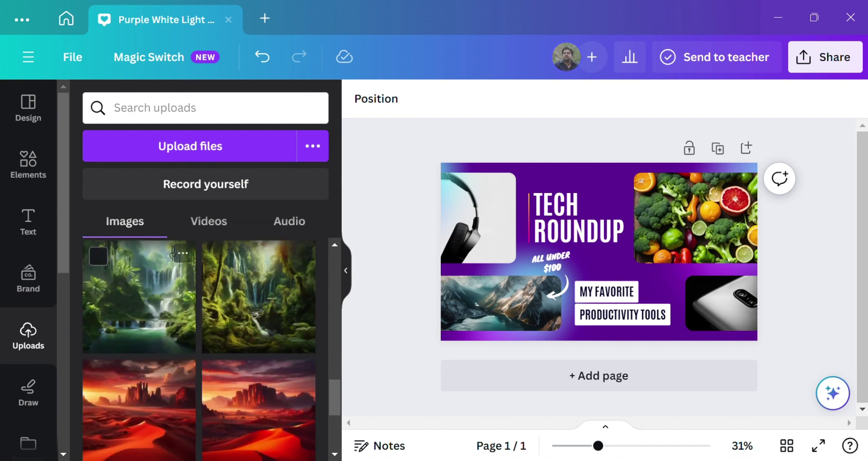
{"action": "left_click", "coordinate": [139, 297]}
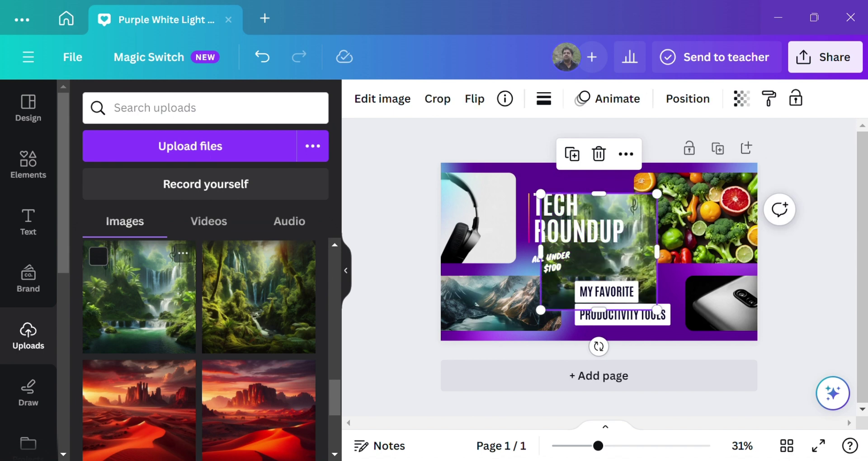
{"action": "left_click_drag", "start_coordinate": [599, 252], "coordinate": [479, 218]}
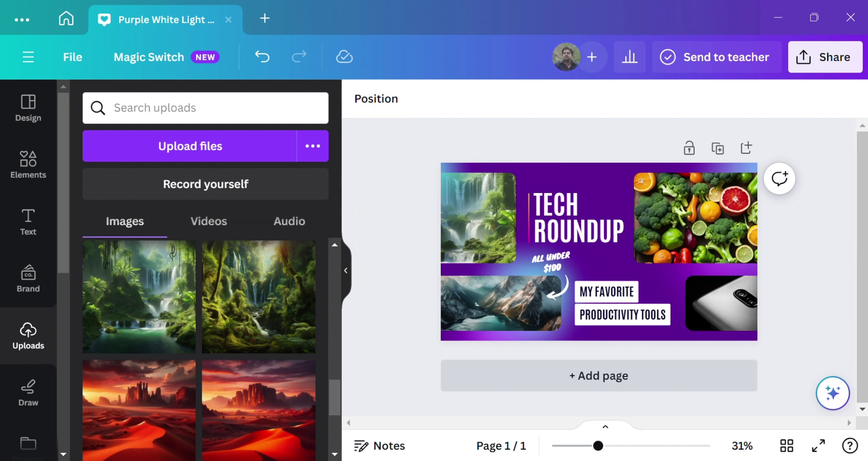
{"action": "scroll", "coordinate": [199, 348], "scroll_direction": "down", "scroll_amount": 5}
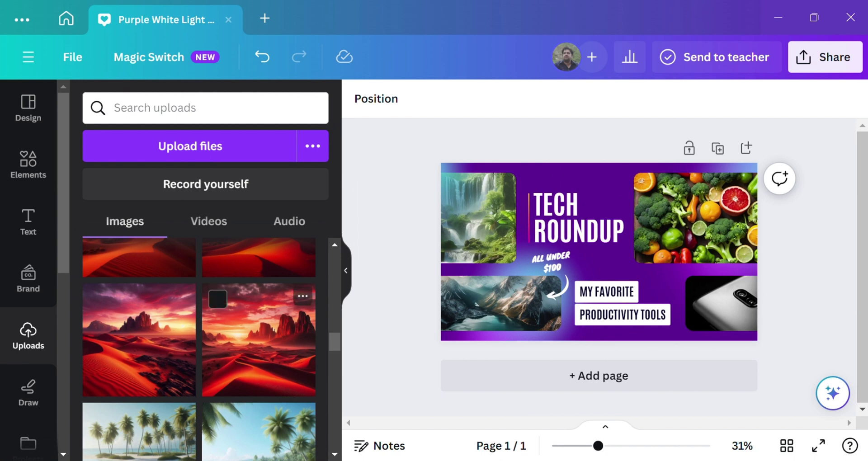
{"action": "left_click", "coordinate": [259, 339]}
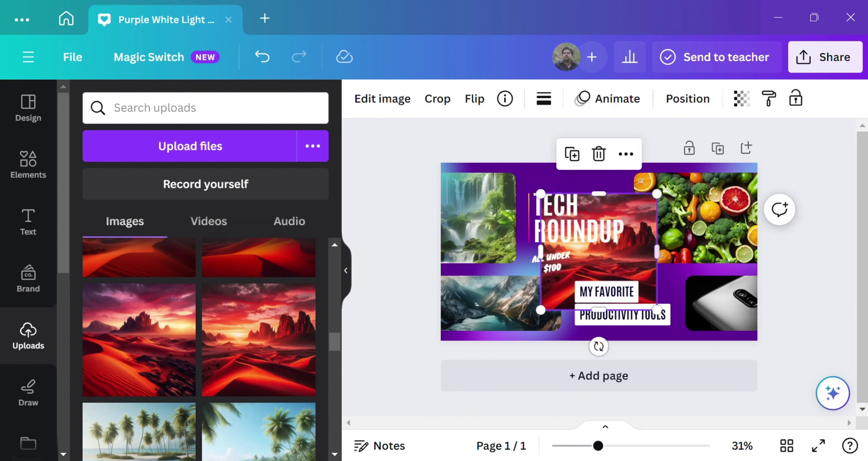
{"action": "left_click_drag", "start_coordinate": [599, 251], "coordinate": [721, 303]}
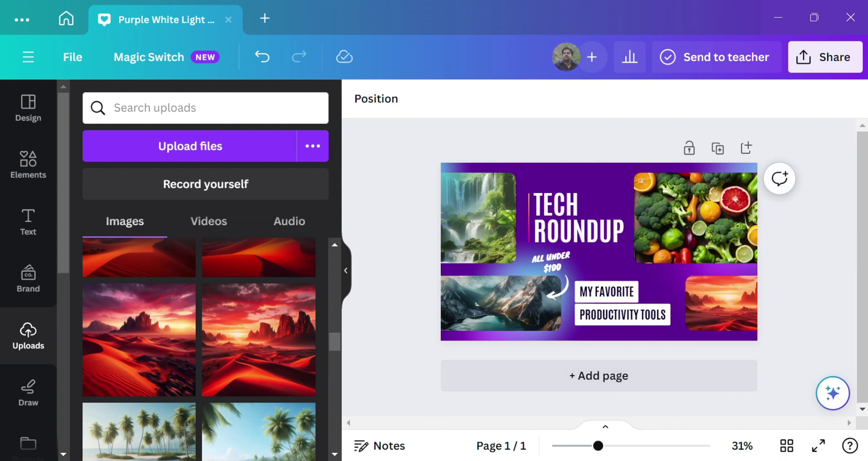
Replace the fruit and vegetable image in the upper-right frame with the uploaded turquoise beach image.
{"action": "scroll", "coordinate": [199, 348], "scroll_direction": "down", "scroll_amount": 4}
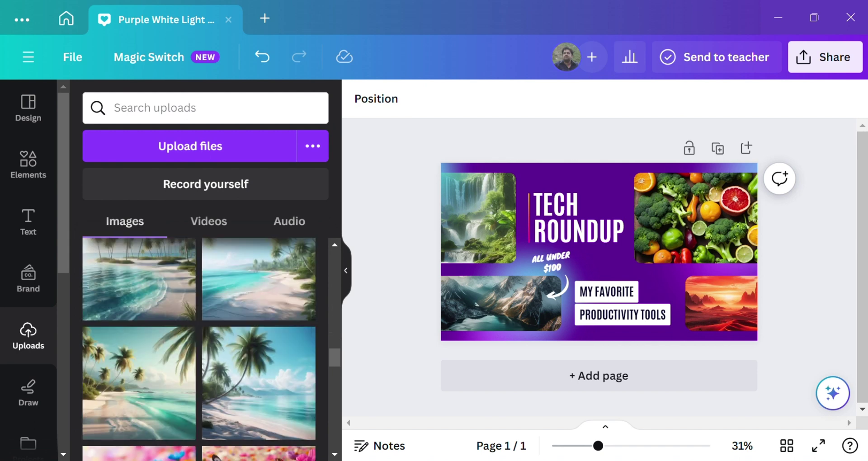
{"action": "left_click", "coordinate": [259, 279]}
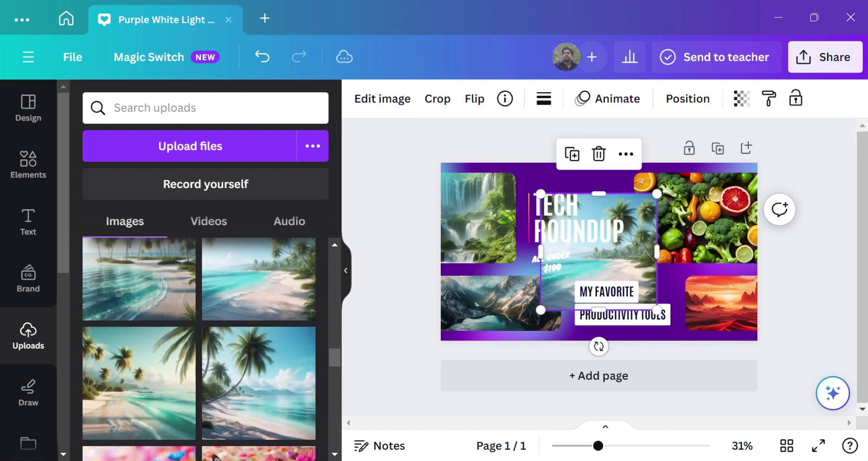
{"action": "left_click_drag", "start_coordinate": [599, 251], "coordinate": [696, 218]}
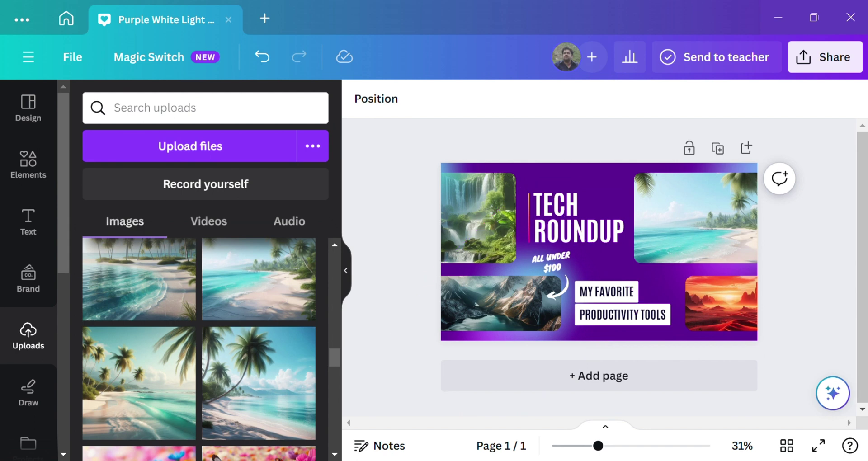
{"action": "scroll", "coordinate": [259, 308], "scroll_direction": "down", "scroll_amount": 4}
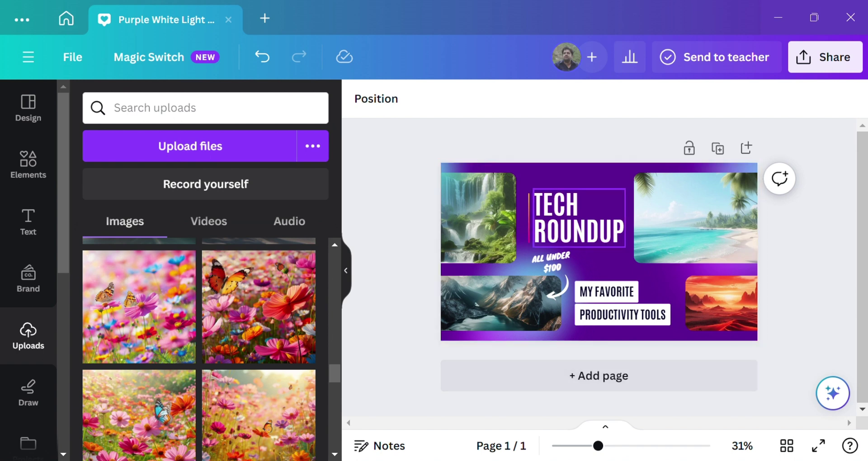
Try to apply the recently used Jameel Noori Nastaleeq R font to the TECH ROUNDUP title.
{"action": "double_click", "coordinate": [579, 218]}
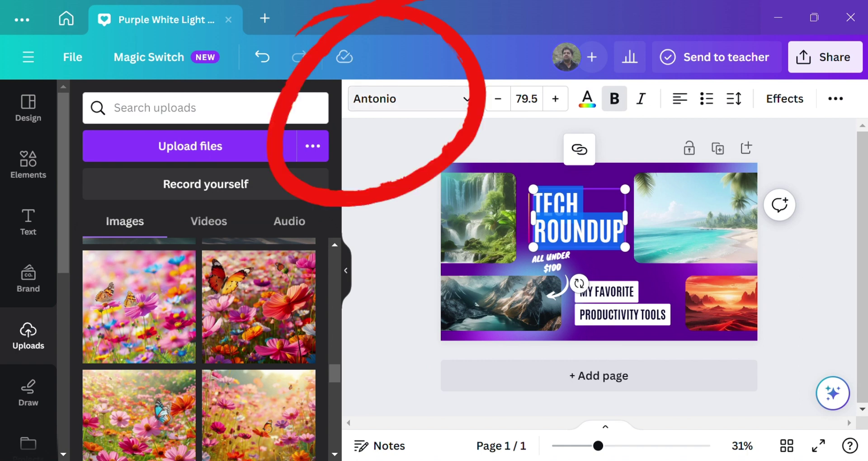
{"action": "left_click", "coordinate": [412, 99]}
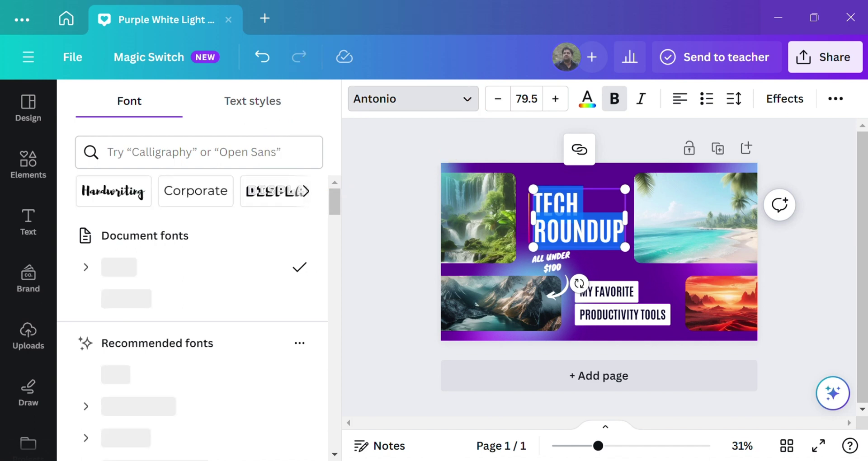
{"action": "scroll", "coordinate": [194, 271], "scroll_direction": "down", "scroll_amount": 7}
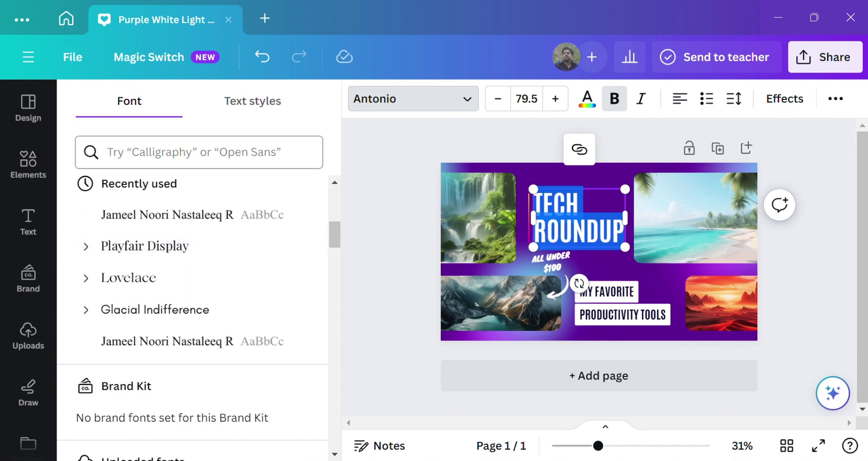
{"action": "left_click", "coordinate": [167, 215]}
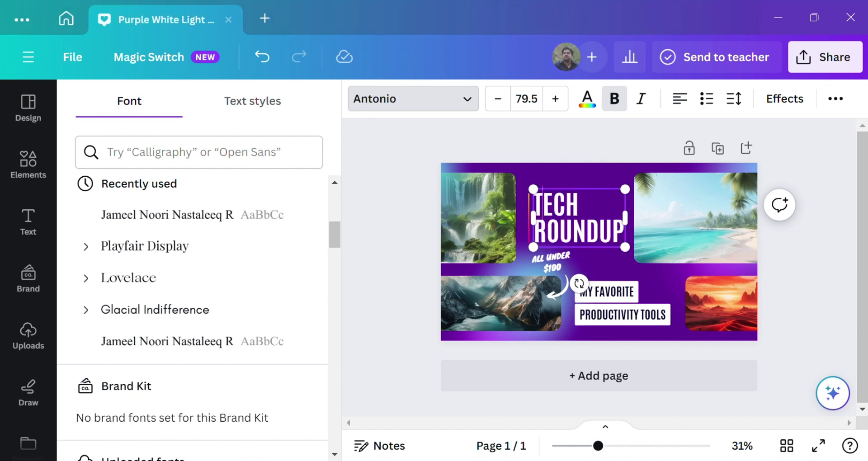
Replace the TECH ROUNDUP title with the Urdu text "فری AI تصاویر بنائیں اور پیسا کمائیں" in the Jameel Noori Nastaleeq font.
{"action": "left_click_drag", "start_coordinate": [535, 204], "coordinate": [626, 230]}
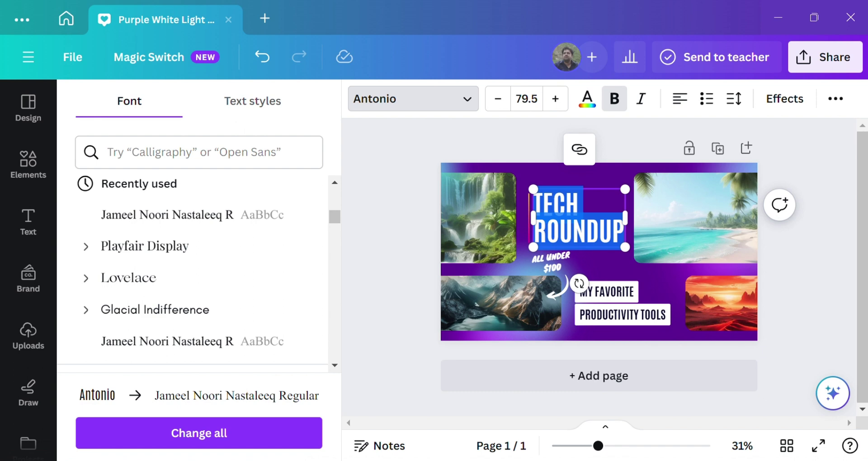
{"action": "type", "text": "فر"}
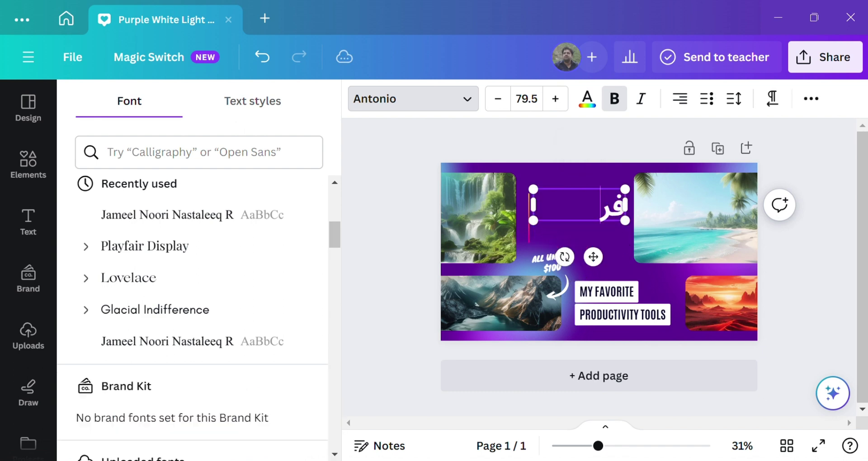
{"action": "type", "text": "ی  تصاوی"}
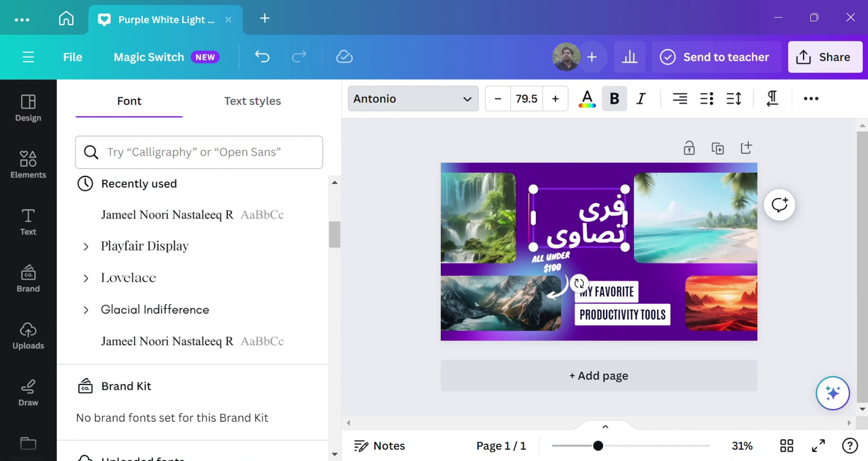
{"action": "type", "text": "ر بنائ"}
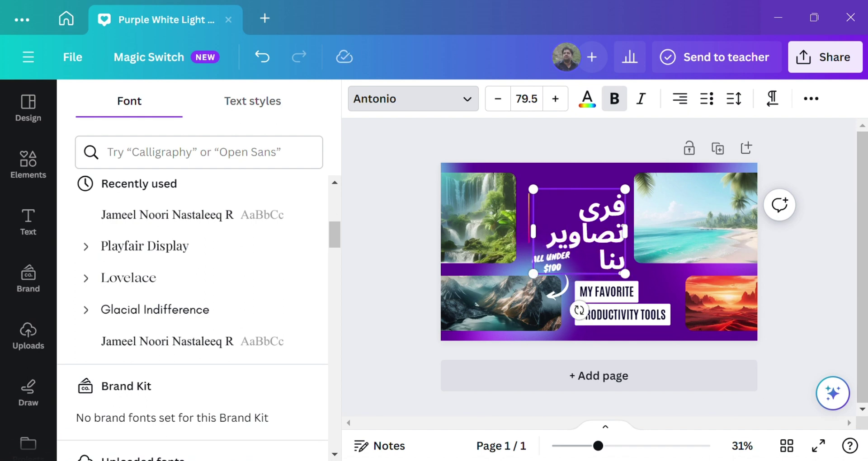
{"action": "type", "text": "یں"}
{"action": "key", "text": "Return"}
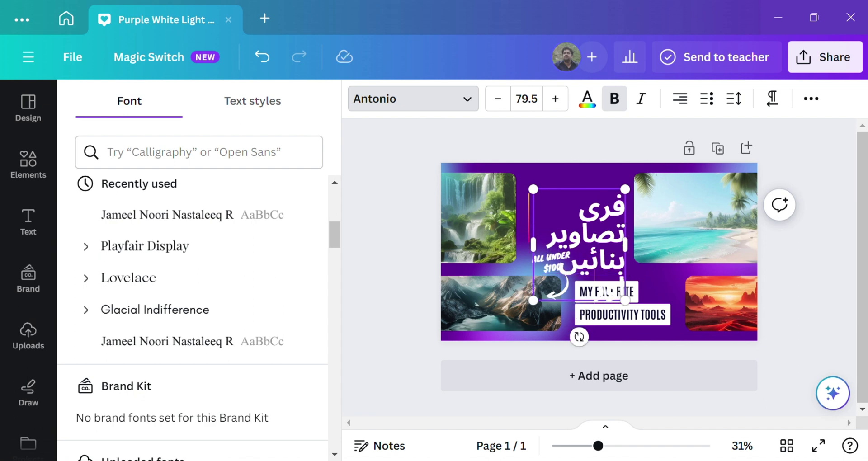
{"action": "type", "text": "اور پیسا کمائیں"}
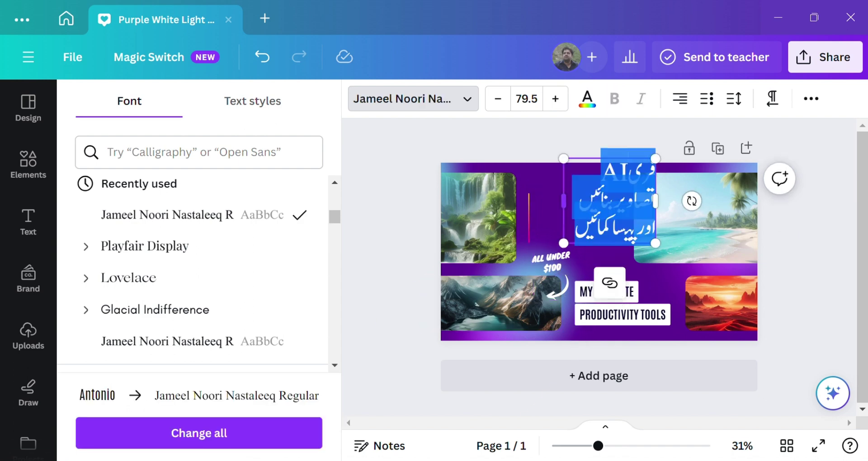
Widen the Urdu title to fit on two lines and place it centre-aligned between the two upper images.
{"action": "left_click_drag", "start_coordinate": [564, 201], "coordinate": [523, 201]}
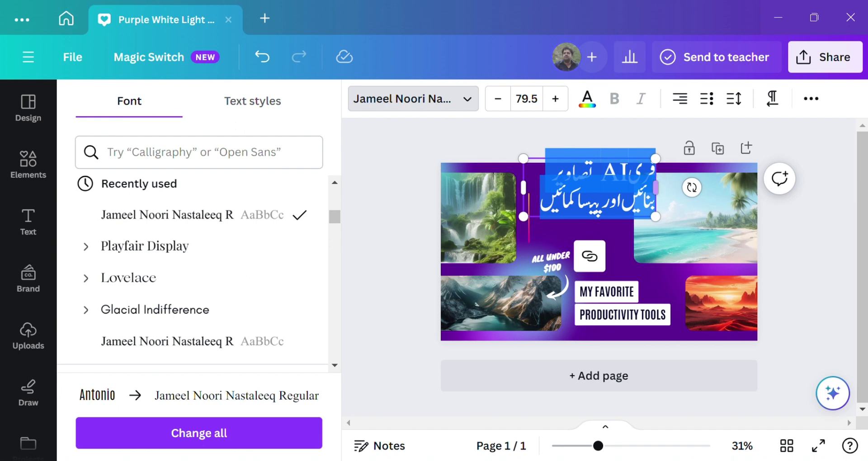
{"action": "mouse_move", "coordinate": [656, 187]}
{"action": "left_mouse_down"}
{"action": "mouse_move", "coordinate": [674, 187]}
{"action": "mouse_move", "coordinate": [659, 188]}
{"action": "mouse_move", "coordinate": [666, 187]}
{"action": "left_mouse_up"}
{"action": "left_click", "coordinate": [680, 98]}
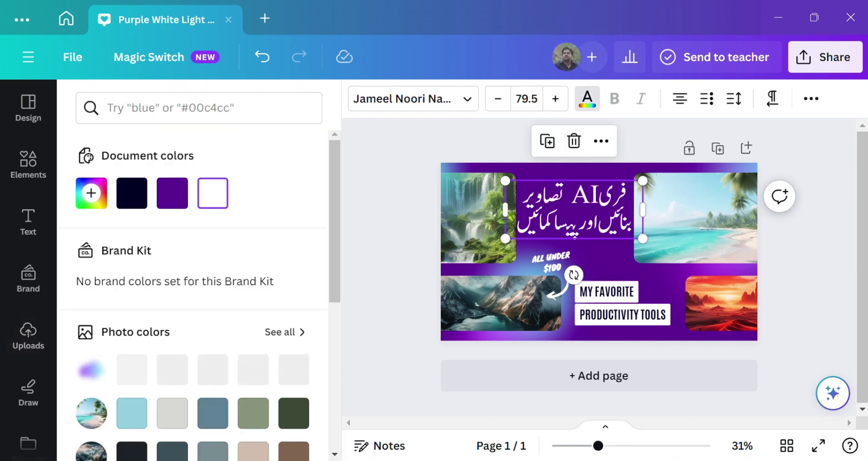
Set the Urdu title's text colour to the yellow from the default solid colours.
{"action": "scroll", "coordinate": [195, 294], "scroll_direction": "down", "scroll_amount": 5}
{"action": "left_click", "coordinate": [213, 402]}
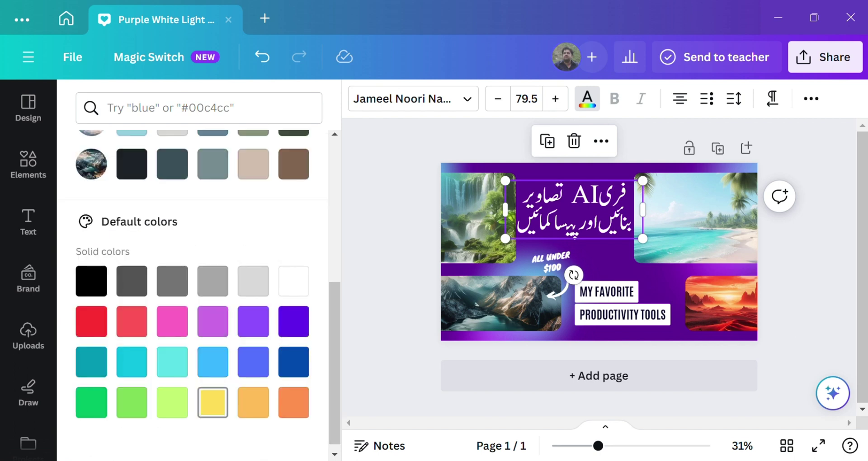
{"action": "scroll", "coordinate": [90, 195], "scroll_direction": "up", "scroll_amount": 5}
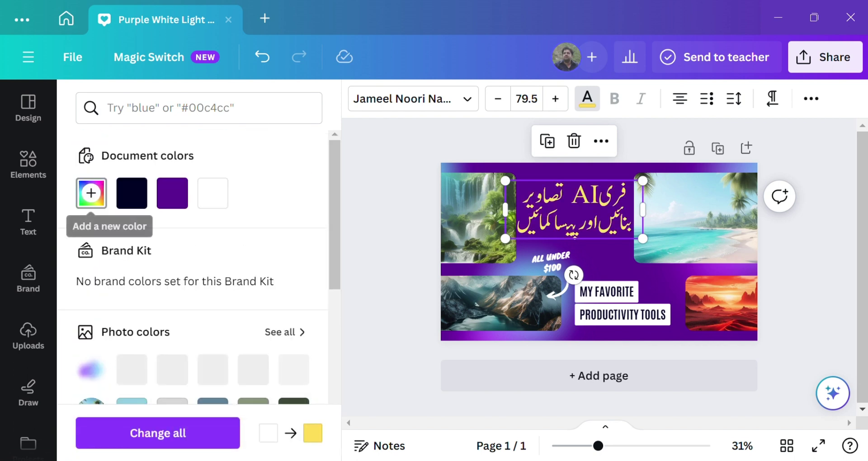
Recolour the Urdu title with the eyedropper, trying samples from the images and settling on the light orange of the sunset image's sky.
{"action": "left_click", "coordinate": [91, 193]}
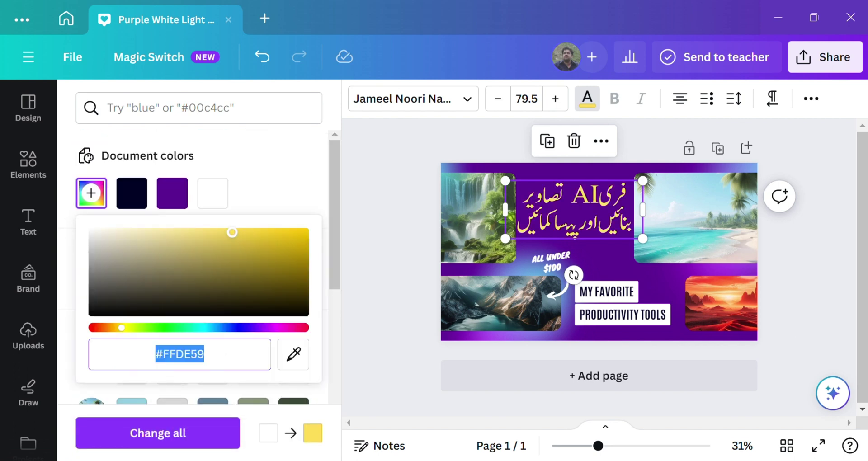
{"action": "left_click", "coordinate": [294, 355]}
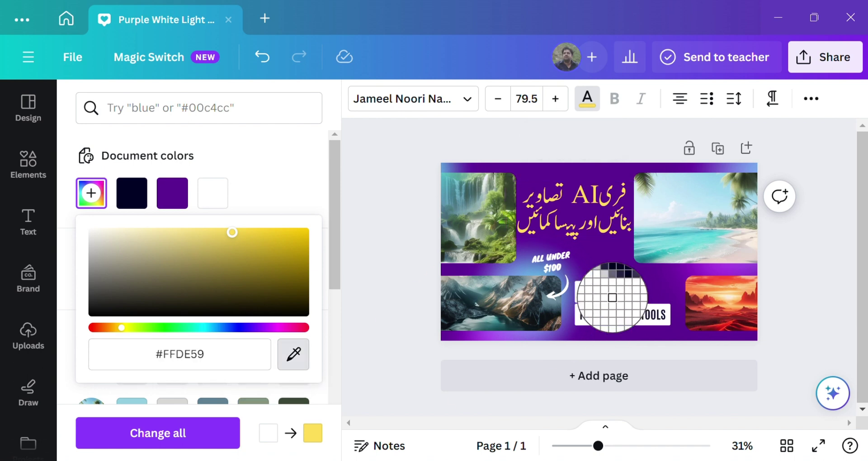
{"action": "left_click", "coordinate": [735, 308]}
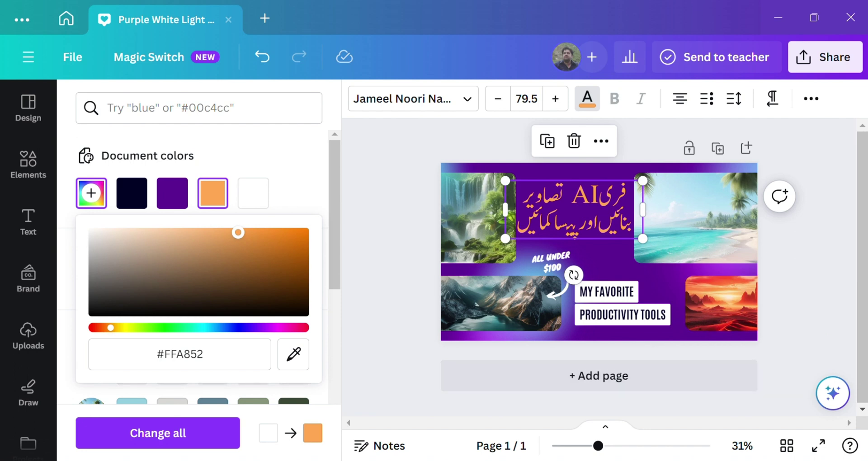
{"action": "left_click", "coordinate": [294, 354]}
{"action": "left_click", "coordinate": [497, 243]}
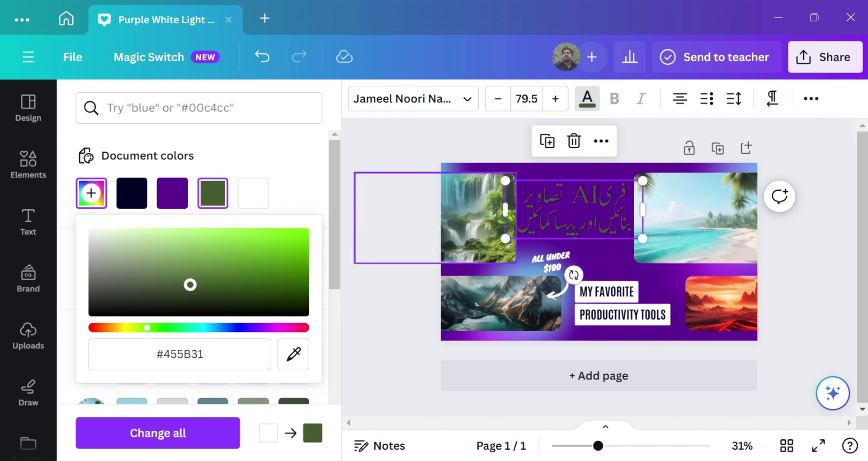
{"action": "left_click", "coordinate": [294, 354]}
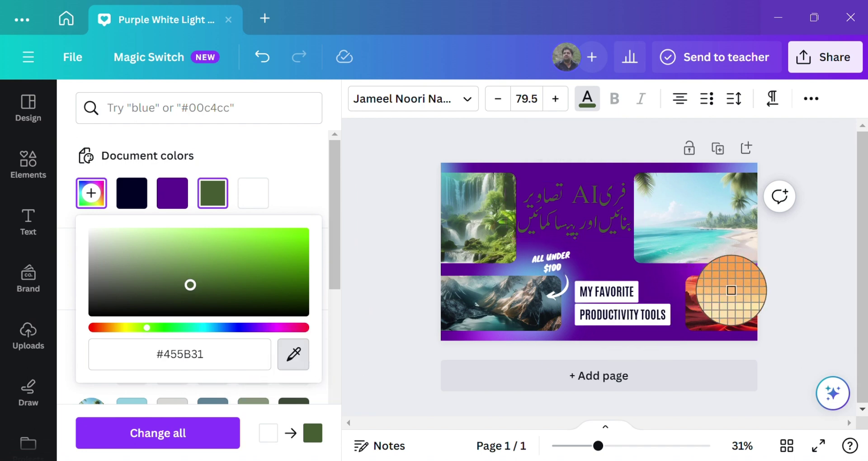
{"action": "left_click", "coordinate": [731, 291]}
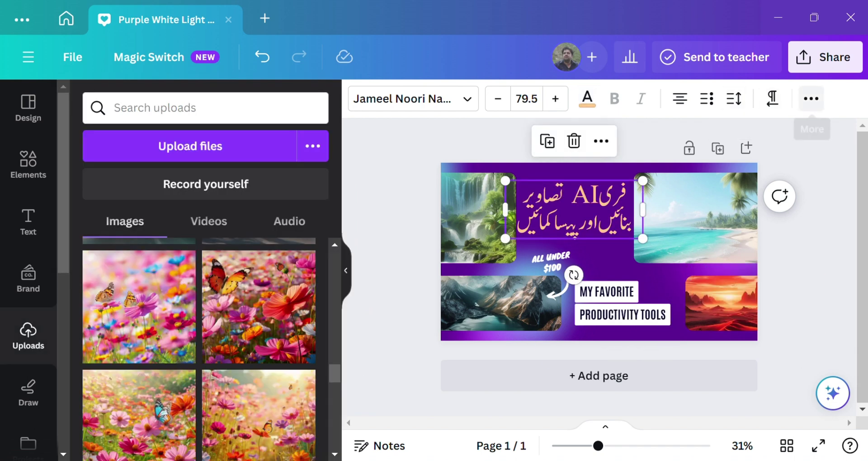
Try the Neon, Outline, Lift and Shadow text effects on the Urdu title and reset its style to None.
{"action": "left_click", "coordinate": [812, 99]}
{"action": "left_click", "coordinate": [525, 130]}
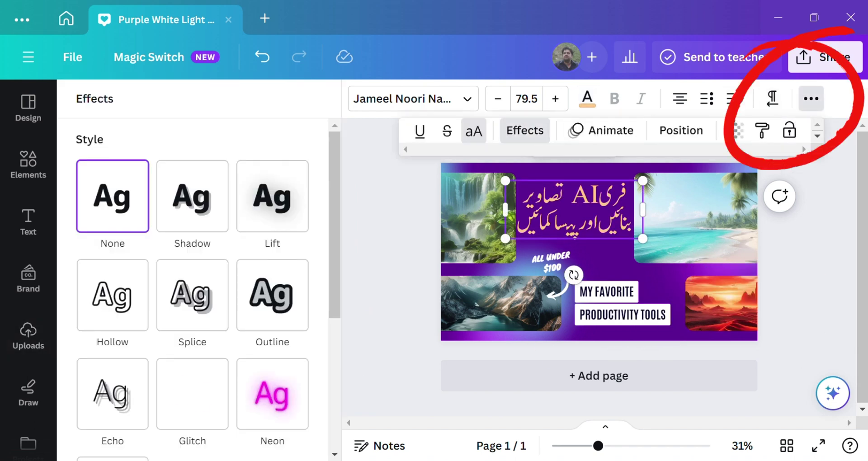
{"action": "left_click", "coordinate": [273, 394]}
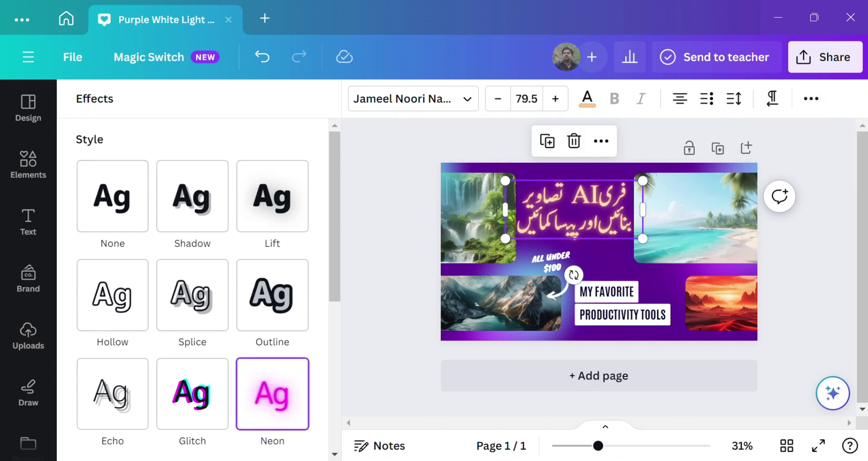
{"action": "left_click", "coordinate": [273, 295]}
{"action": "left_click", "coordinate": [273, 196]}
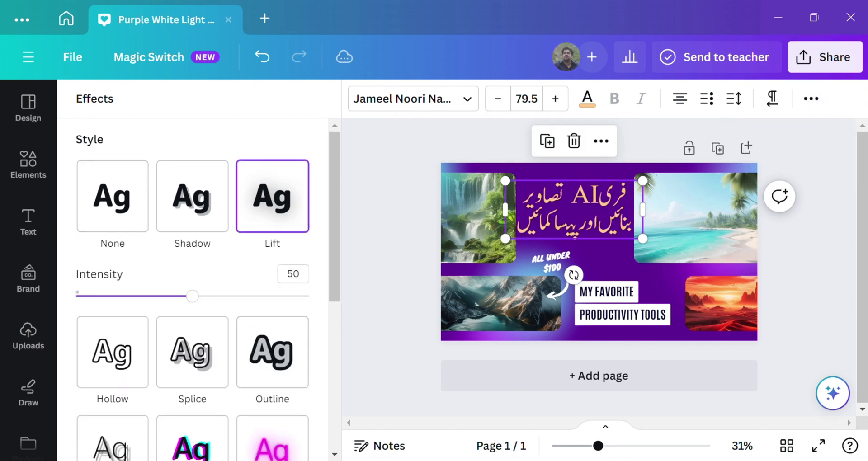
{"action": "left_click", "coordinate": [192, 196]}
{"action": "left_click", "coordinate": [113, 196]}
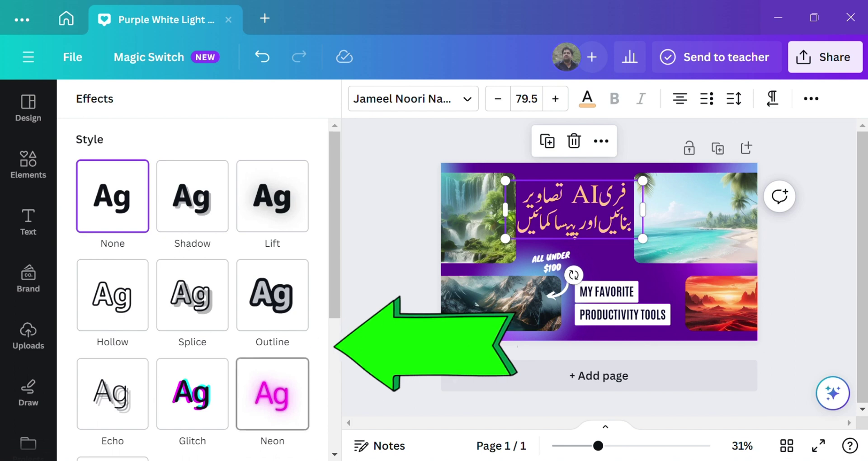
Try the Glitch, Echo and Background effects on the Urdu title, settle on Neon, and deselect the title.
{"action": "left_click", "coordinate": [193, 394]}
{"action": "left_click", "coordinate": [113, 394]}
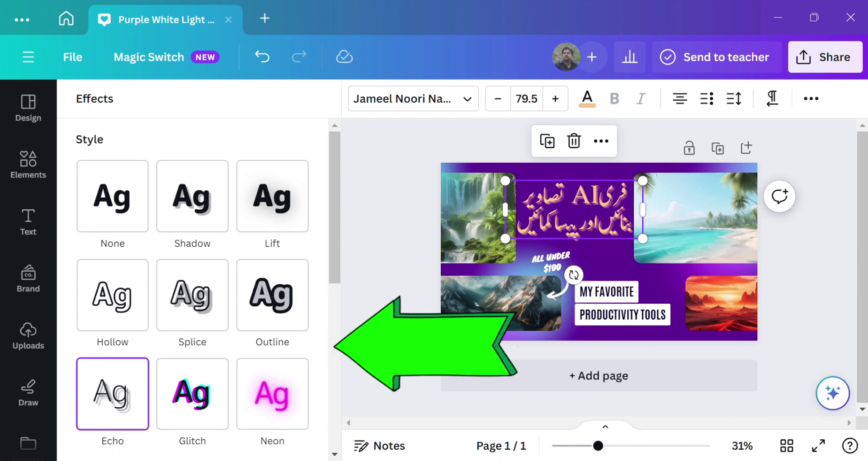
{"action": "scroll", "coordinate": [199, 289], "scroll_direction": "down", "scroll_amount": 5}
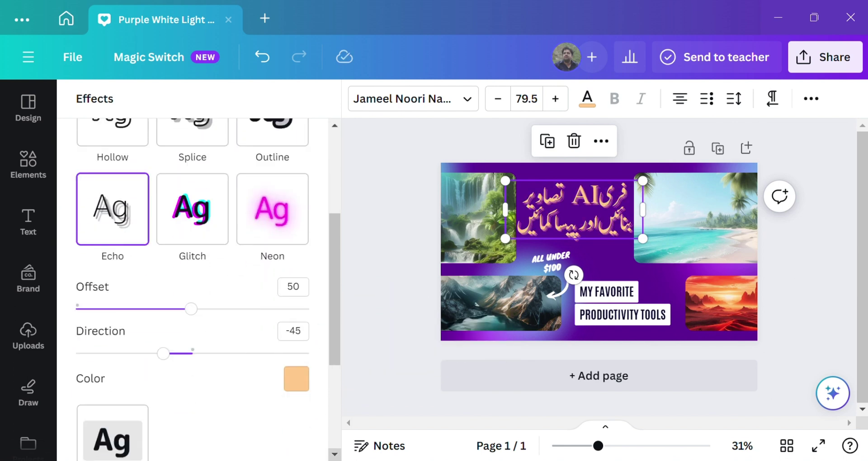
{"action": "left_click", "coordinate": [112, 404]}
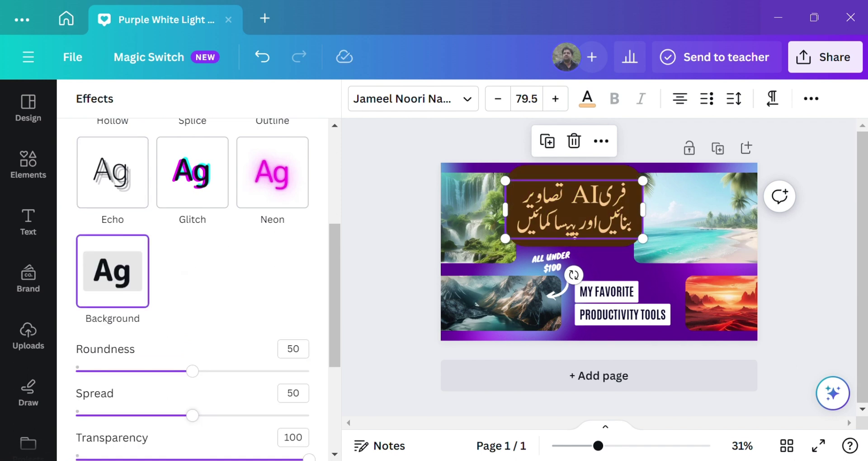
{"action": "left_click", "coordinate": [273, 173]}
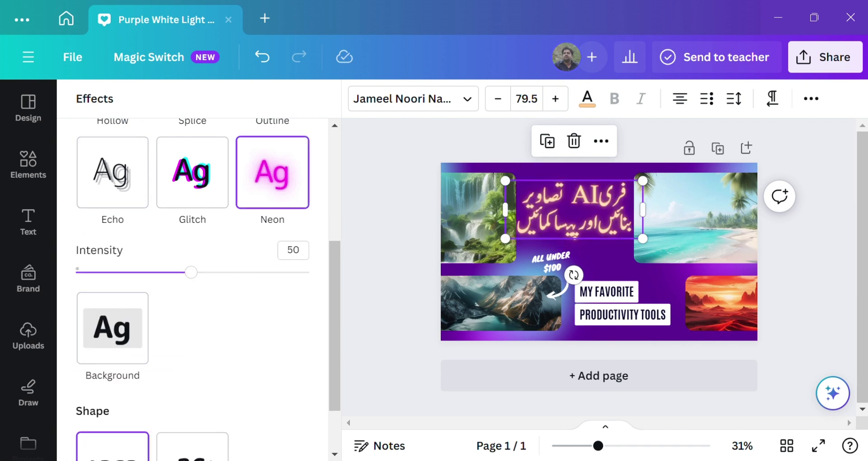
{"action": "left_click", "coordinate": [28, 337]}
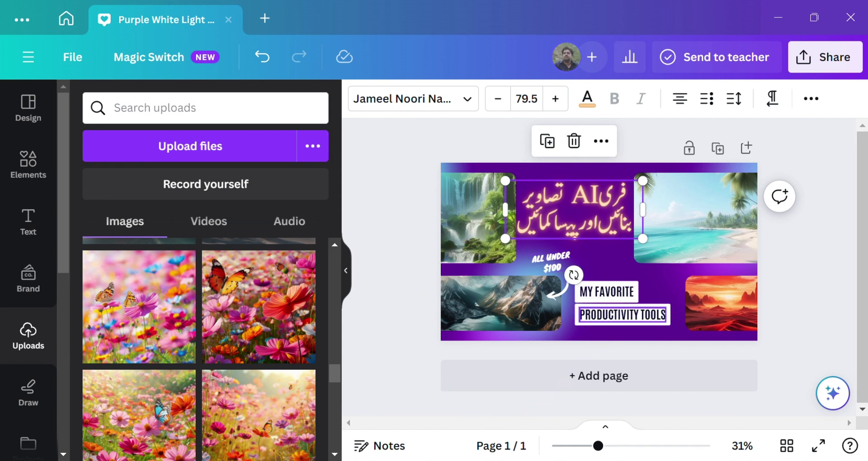
{"action": "key", "text": "Escape"}
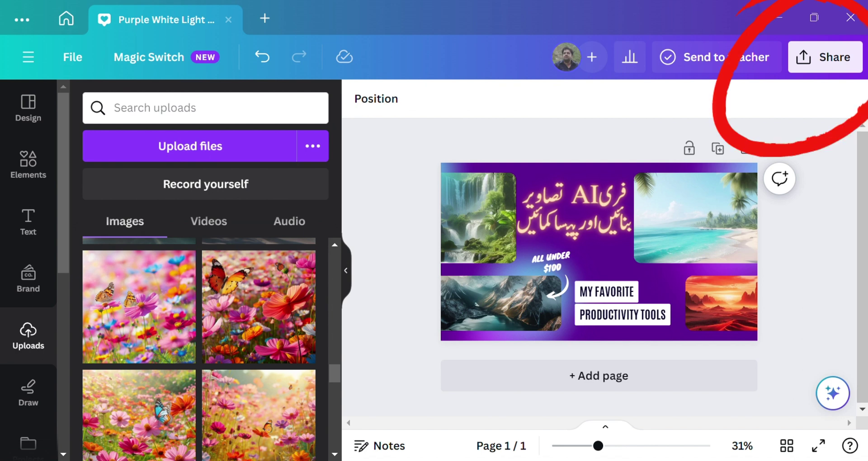
Download the finished thumbnail as a JPG file.
{"action": "left_click", "coordinate": [825, 57]}
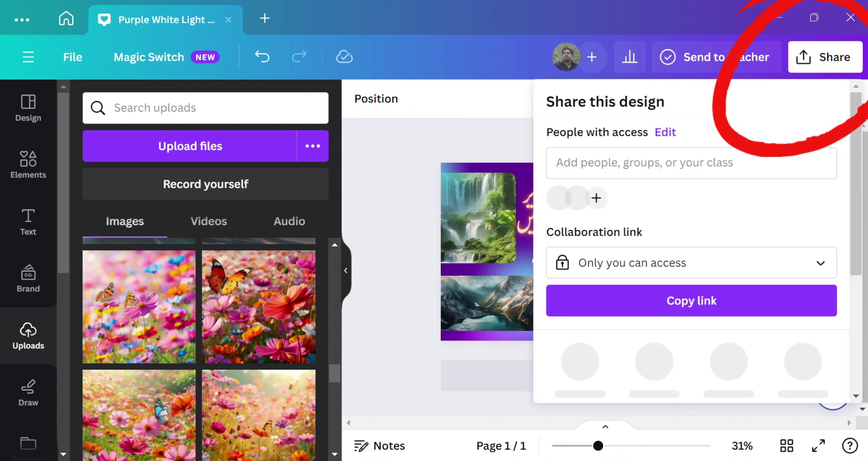
{"action": "scroll", "coordinate": [691, 241], "scroll_direction": "down", "scroll_amount": 4}
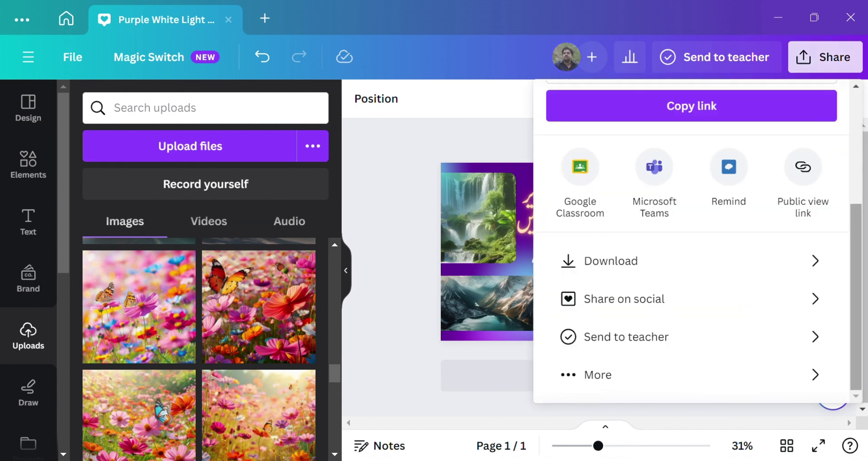
{"action": "left_click", "coordinate": [610, 261]}
{"action": "left_click", "coordinate": [698, 168]}
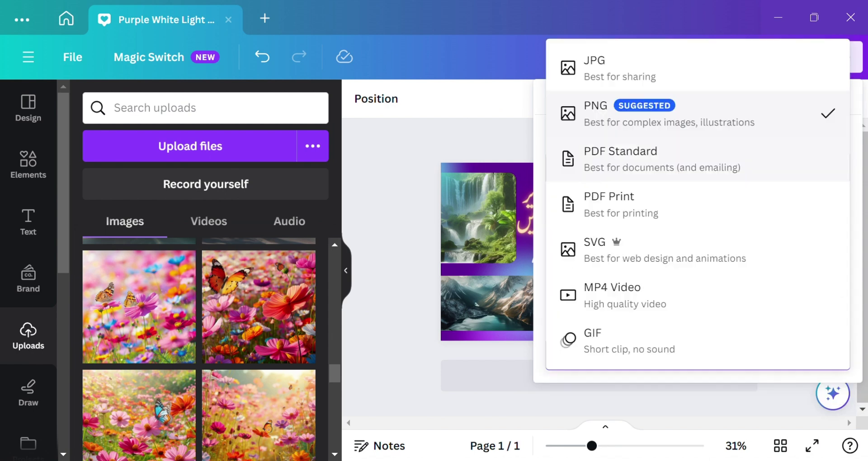
{"action": "left_click", "coordinate": [634, 64]}
{"action": "left_click", "coordinate": [698, 364]}
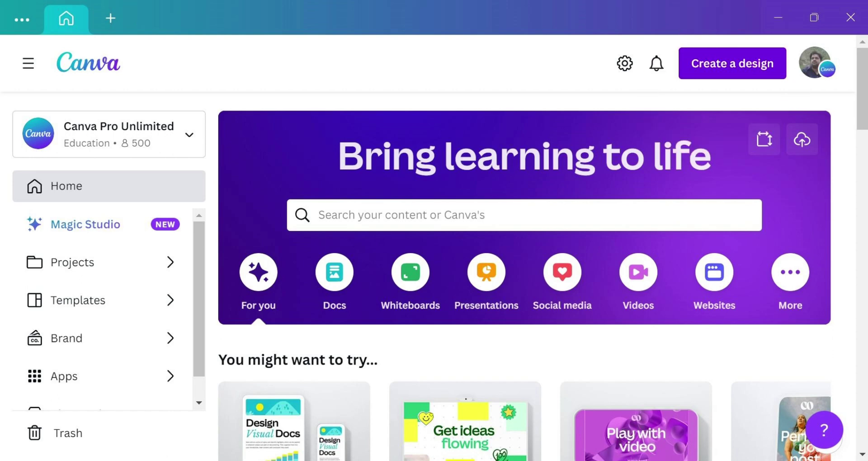
Create a blank 1280 × 720 px YouTube Thumbnail design and place the uploaded camel caravan image on its page.
{"action": "left_click", "coordinate": [732, 64]}
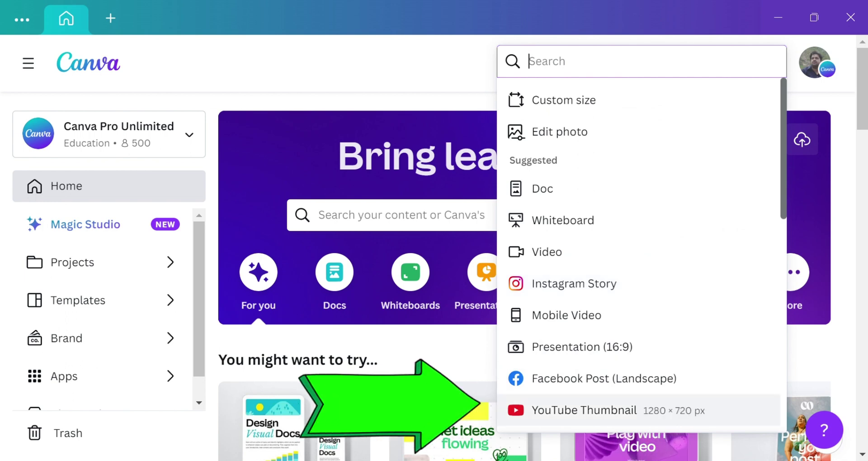
{"action": "left_click", "coordinate": [584, 411]}
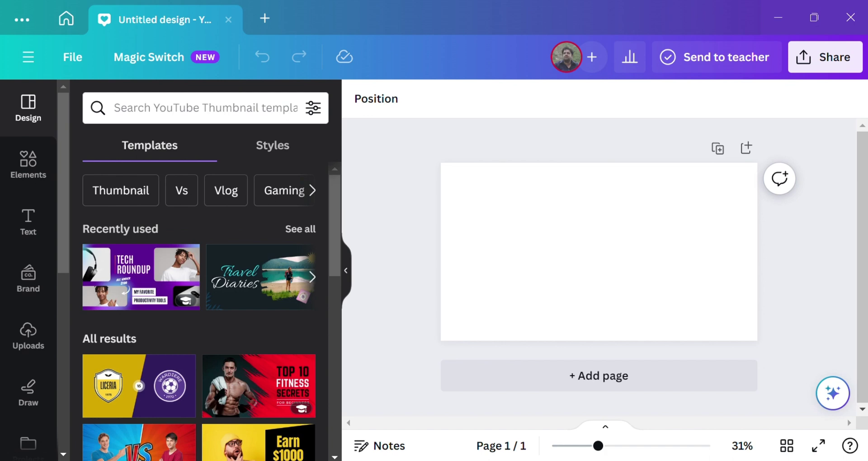
{"action": "left_click", "coordinate": [28, 336]}
{"action": "left_click", "coordinate": [139, 307]}
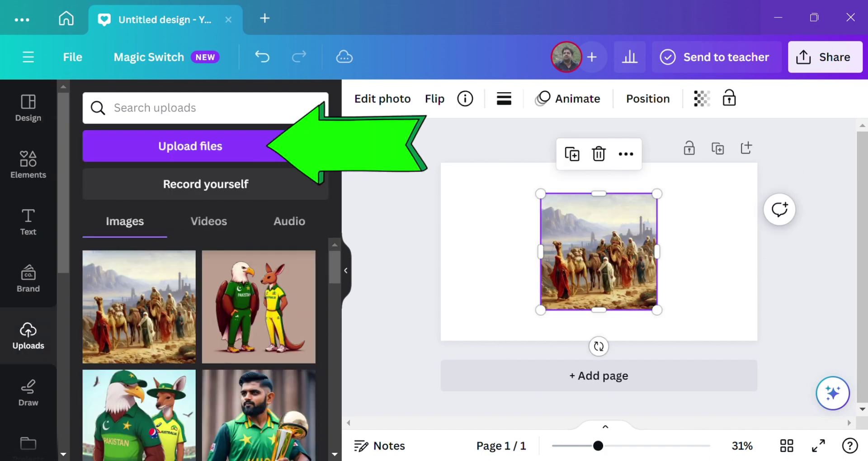
Stretch the caravan image to the full page height, widen it slightly, and centre it horizontally on the page.
{"action": "left_click", "coordinate": [28, 165]}
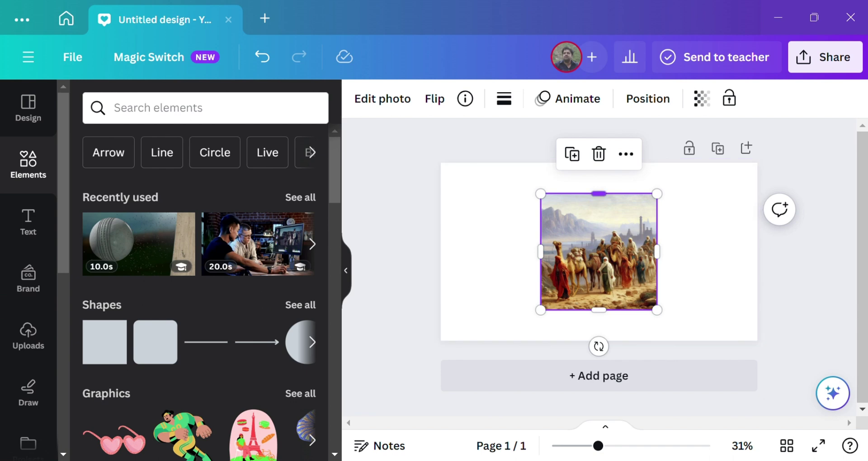
{"action": "left_click_drag", "start_coordinate": [599, 194], "coordinate": [599, 162]}
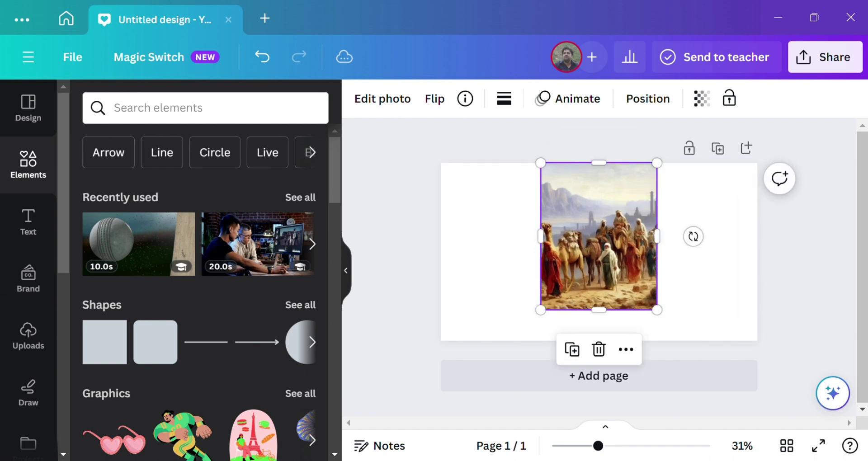
{"action": "left_click_drag", "start_coordinate": [599, 310], "coordinate": [599, 341]}
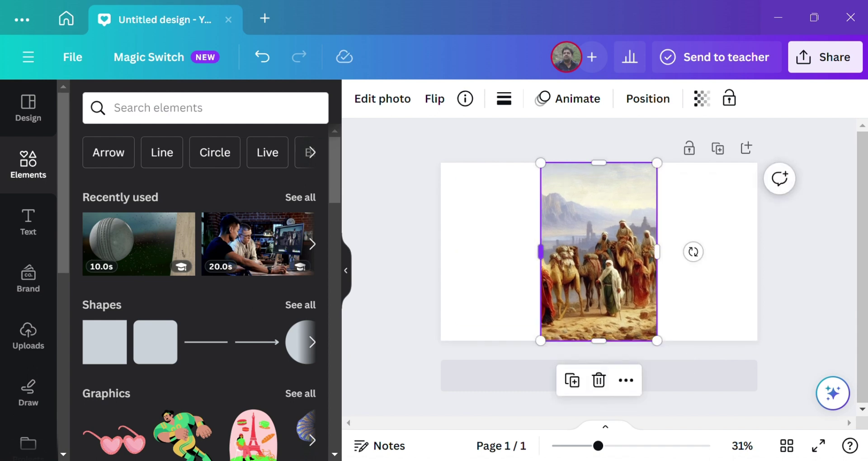
{"action": "left_click_drag", "start_coordinate": [541, 251], "coordinate": [514, 252]}
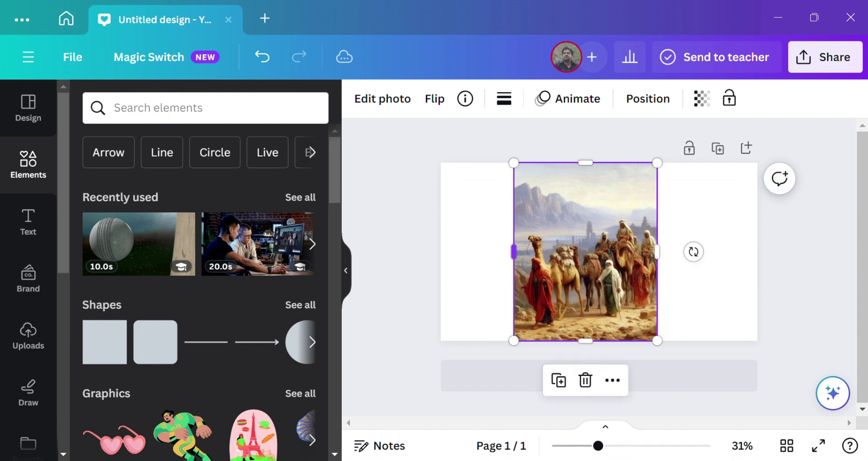
{"action": "left_click_drag", "start_coordinate": [586, 252], "coordinate": [599, 252]}
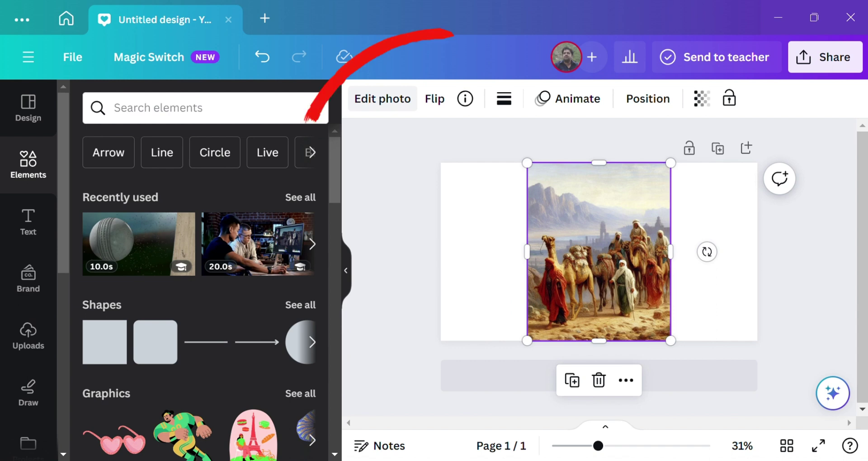
Extend the caravan image with Magic Expand, using a Freeform frame that covers the whole page after trying the preset sizes.
{"action": "left_click", "coordinate": [382, 99]}
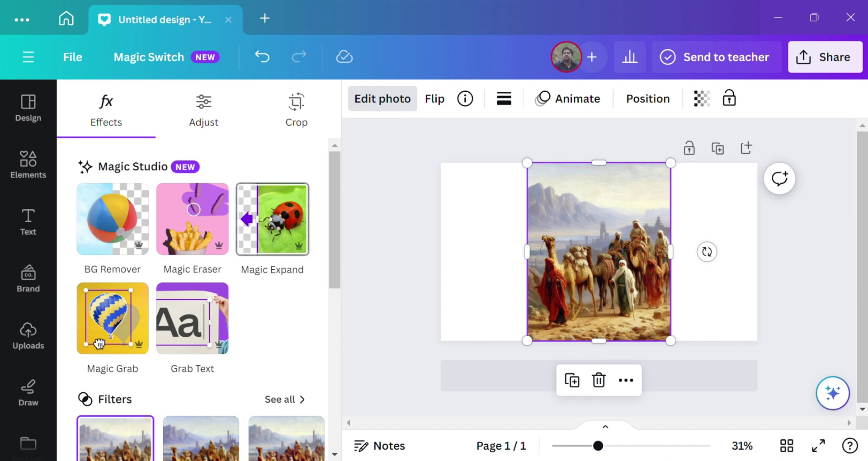
{"action": "left_click", "coordinate": [272, 219]}
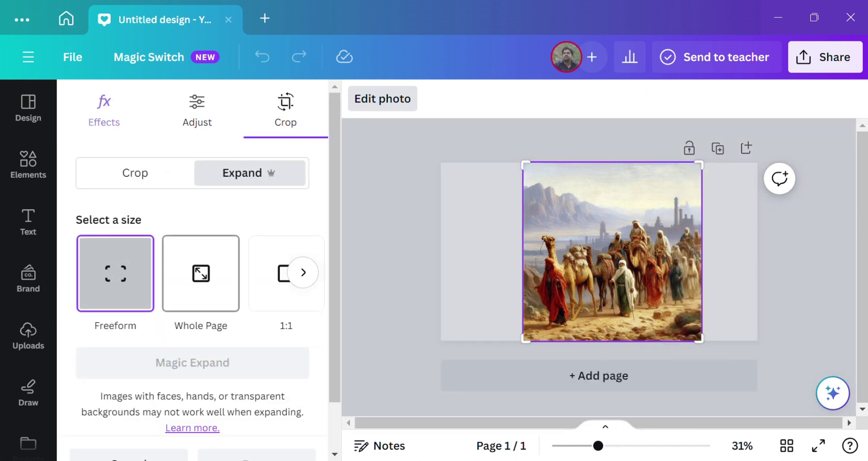
{"action": "left_click", "coordinate": [201, 273]}
{"action": "left_click", "coordinate": [271, 273]}
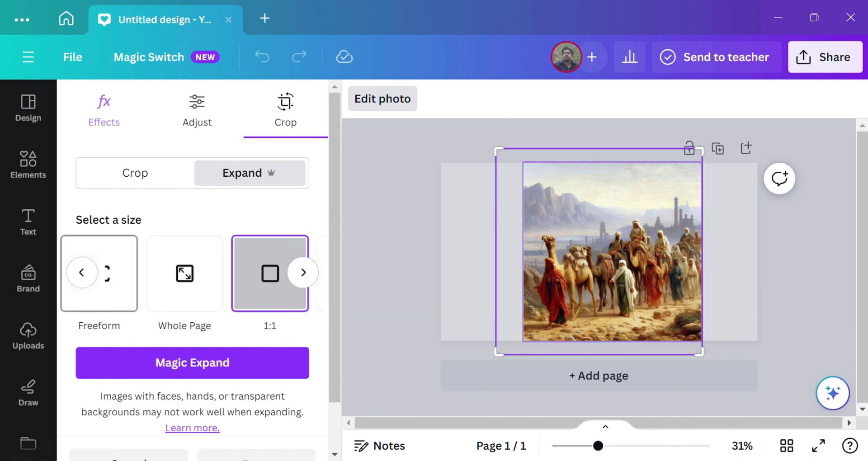
{"action": "left_click", "coordinate": [108, 273]}
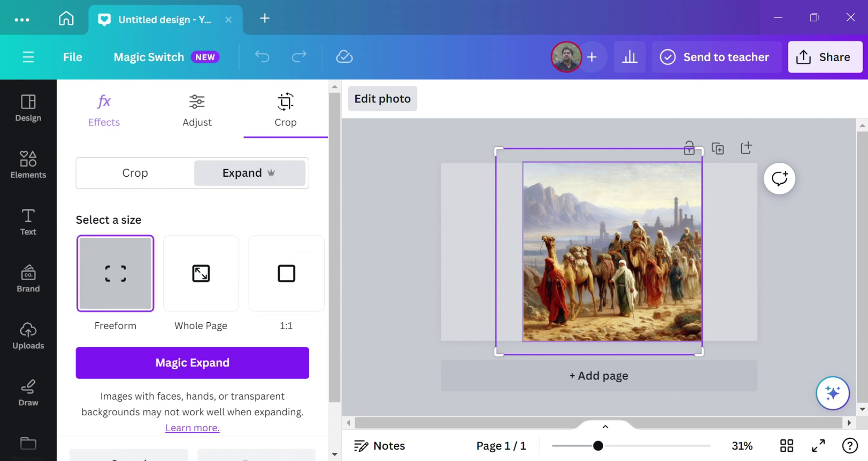
{"action": "left_click_drag", "start_coordinate": [499, 353], "coordinate": [443, 340]}
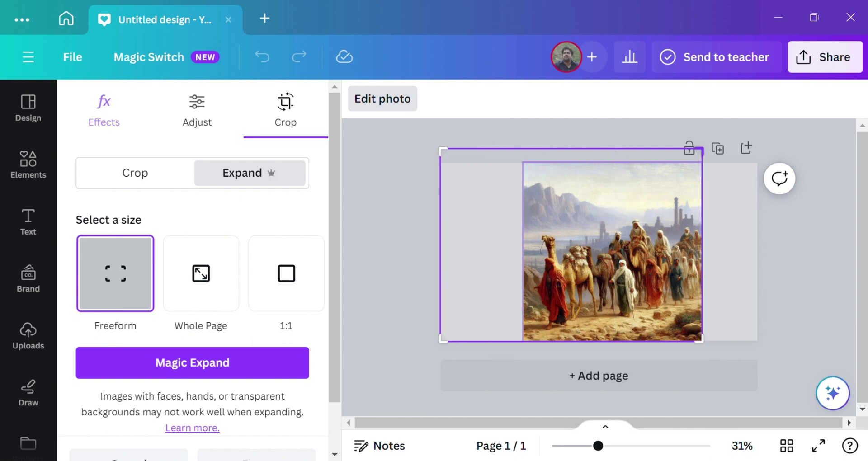
{"action": "left_click_drag", "start_coordinate": [703, 150], "coordinate": [757, 163]}
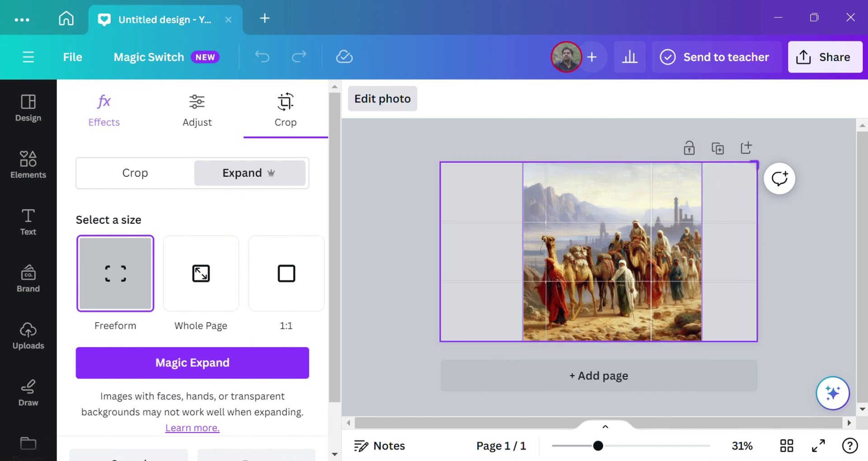
{"action": "left_click", "coordinate": [193, 363]}
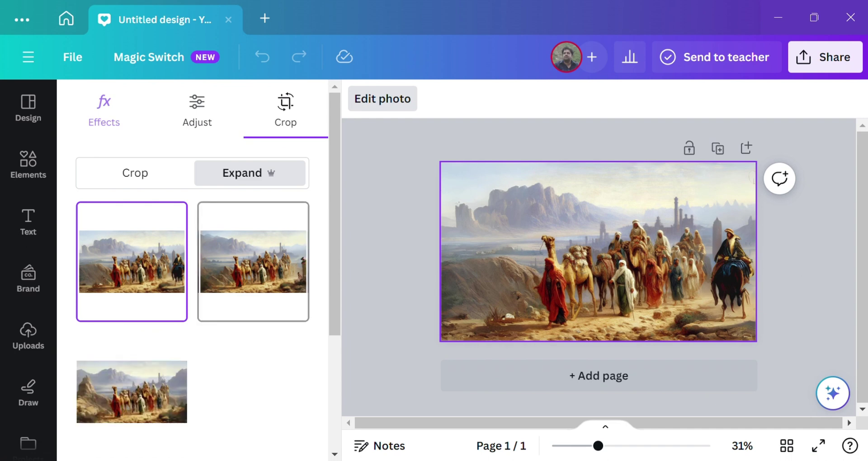
Compare the four Magic Expand results and keep the fourth one, with foliage along the image's left edge.
{"action": "left_click", "coordinate": [253, 262]}
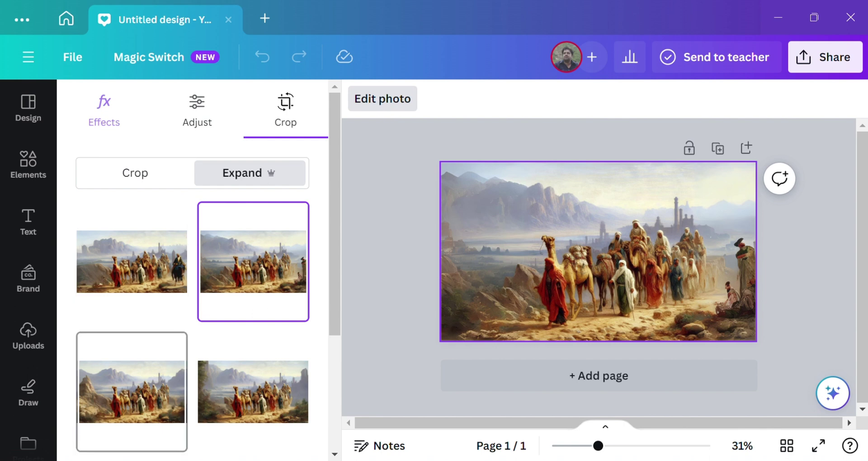
{"action": "left_click", "coordinate": [132, 392]}
{"action": "left_click", "coordinate": [253, 392]}
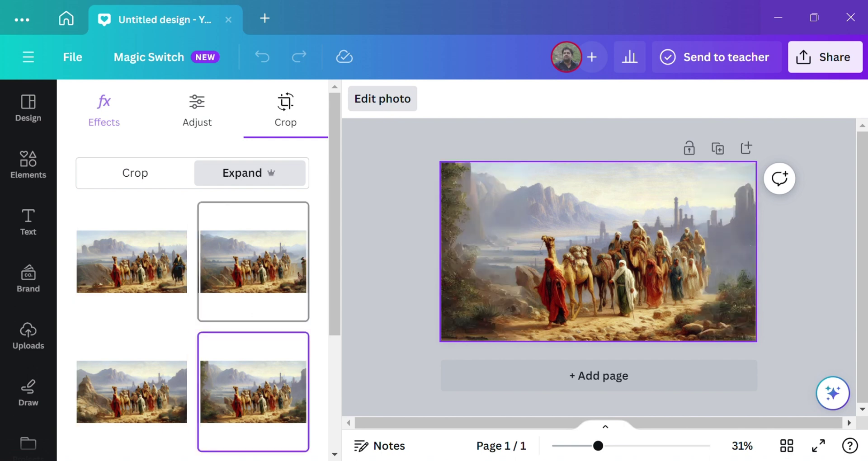
{"action": "left_click", "coordinate": [253, 261]}
{"action": "left_click", "coordinate": [132, 261]}
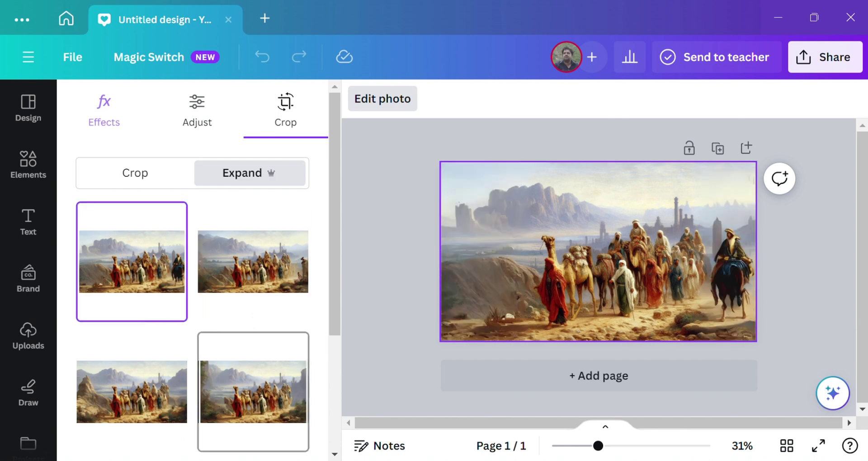
{"action": "left_click", "coordinate": [253, 392]}
{"action": "left_click", "coordinate": [132, 391]}
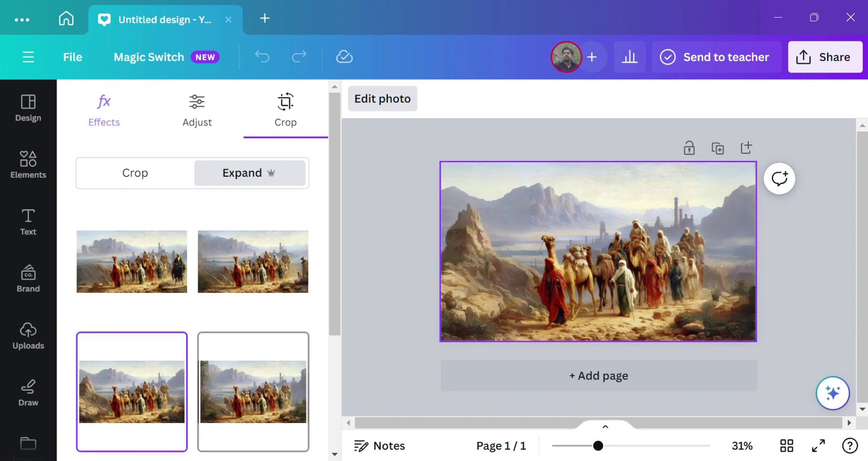
{"action": "left_click", "coordinate": [253, 392]}
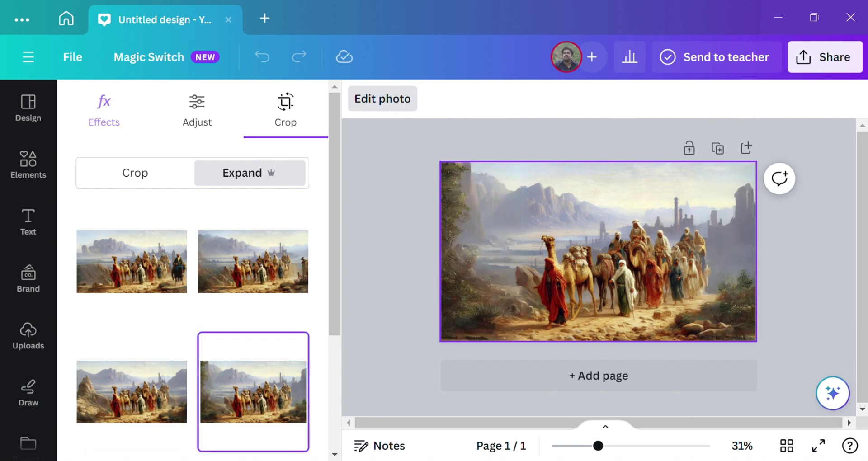
{"action": "key", "text": "Escape"}
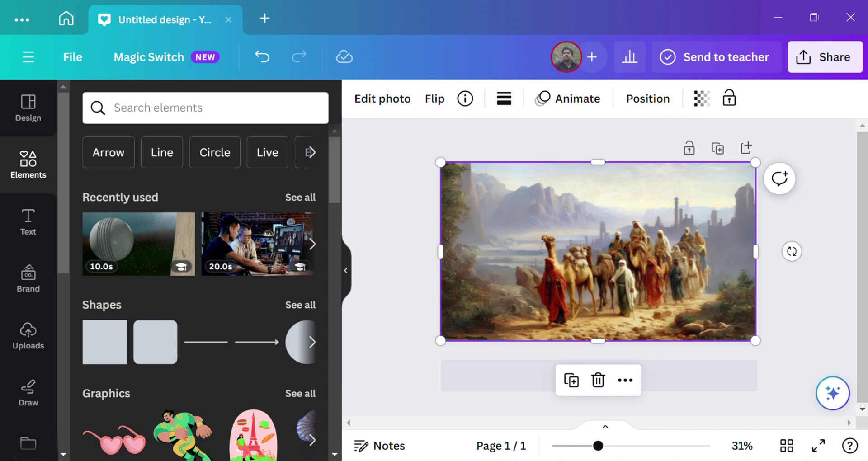
{"action": "key", "text": "Escape"}
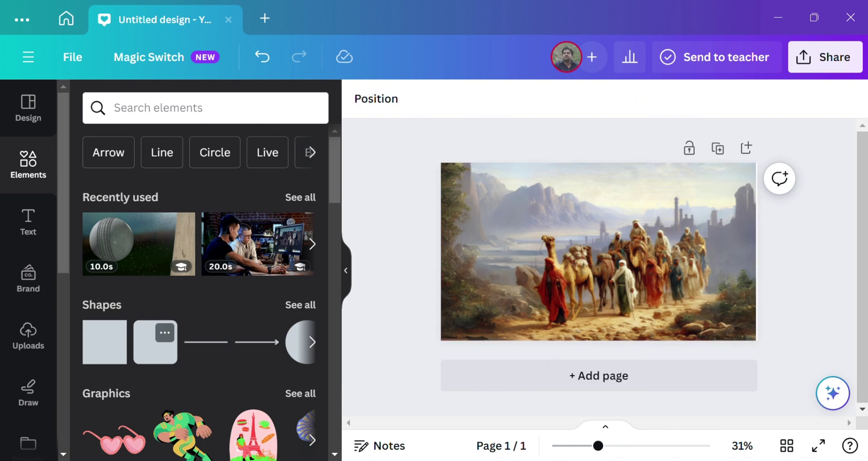
Add a square shape to the page and stretch it to cover the whole caravan image.
{"action": "left_click", "coordinate": [105, 342]}
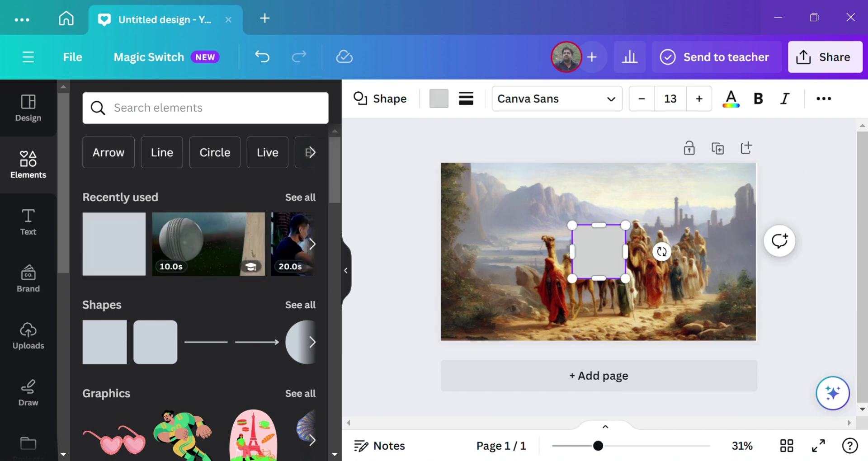
{"action": "left_click_drag", "start_coordinate": [572, 252], "coordinate": [441, 251]}
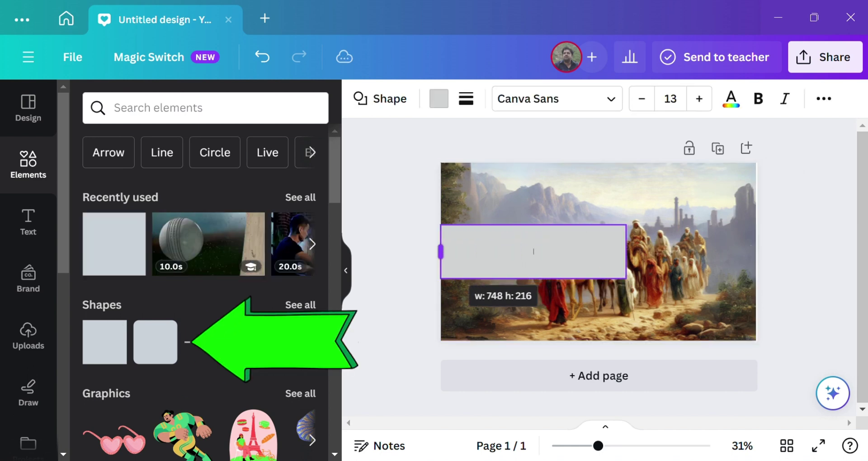
{"action": "left_click_drag", "start_coordinate": [533, 224], "coordinate": [534, 163]}
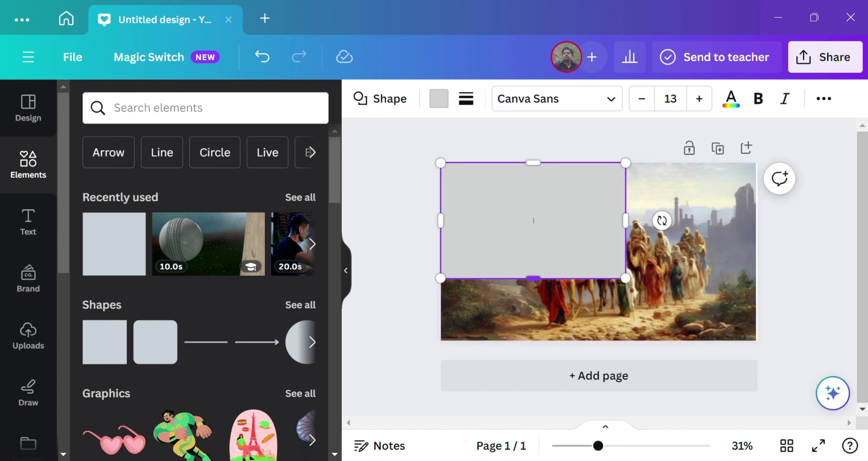
{"action": "left_click_drag", "start_coordinate": [533, 278], "coordinate": [533, 341]}
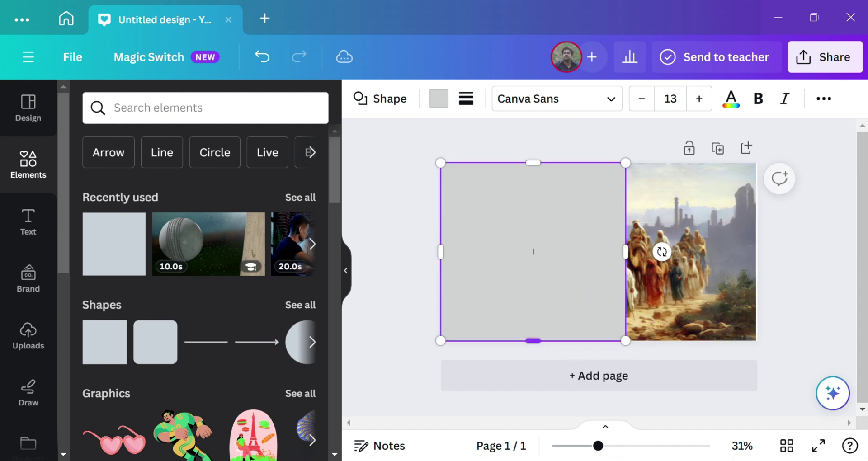
{"action": "left_click_drag", "start_coordinate": [626, 252], "coordinate": [756, 252]}
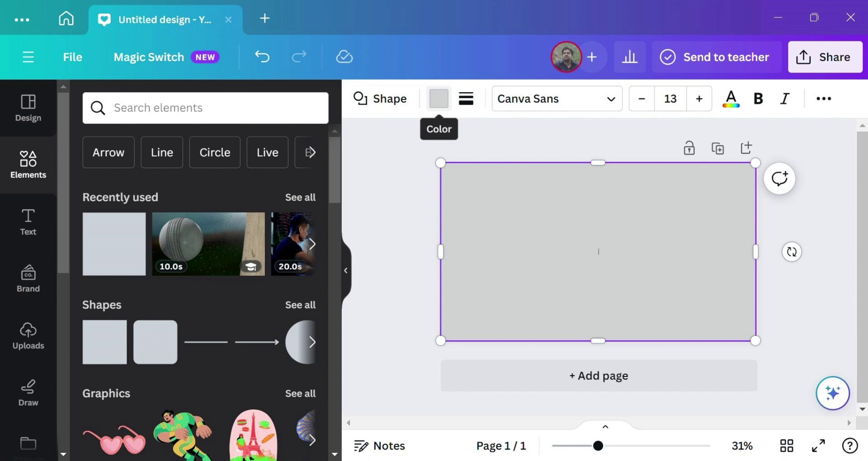
Fill the full-page square with black and set its transparency to 50.
{"action": "left_click", "coordinate": [439, 98]}
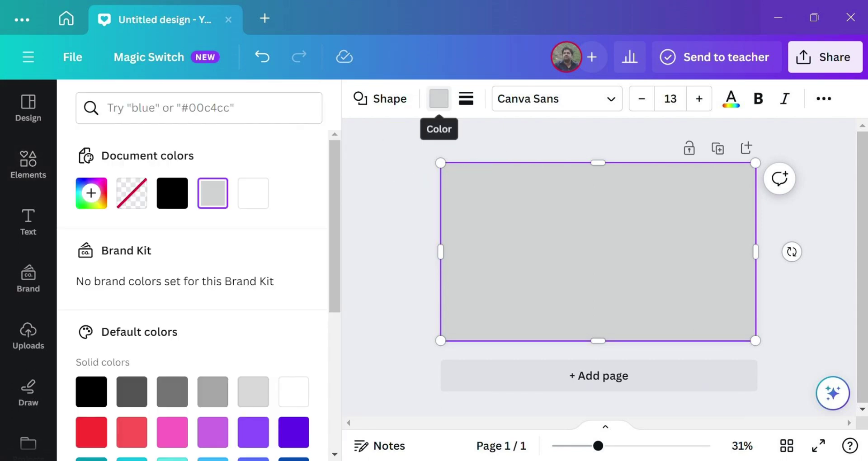
{"action": "left_click", "coordinate": [172, 193]}
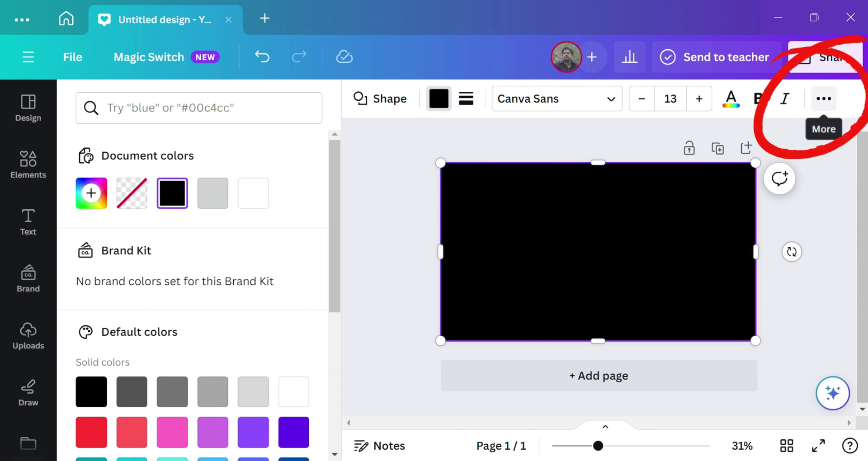
{"action": "left_click", "coordinate": [824, 99]}
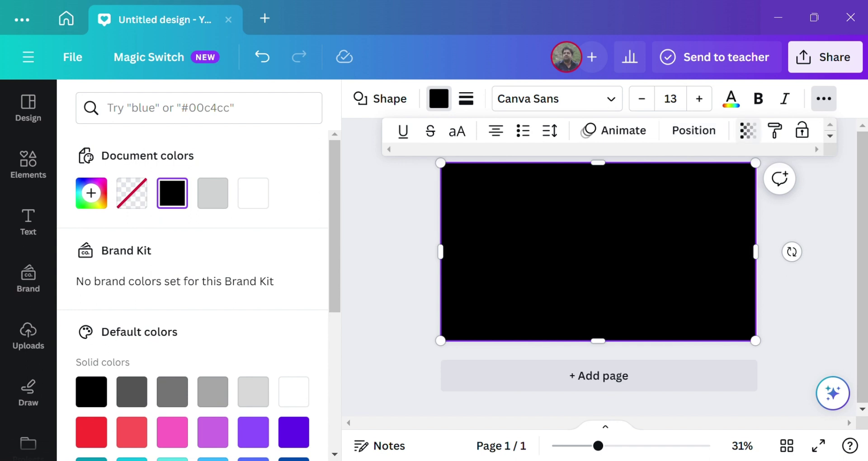
{"action": "left_click", "coordinate": [748, 131]}
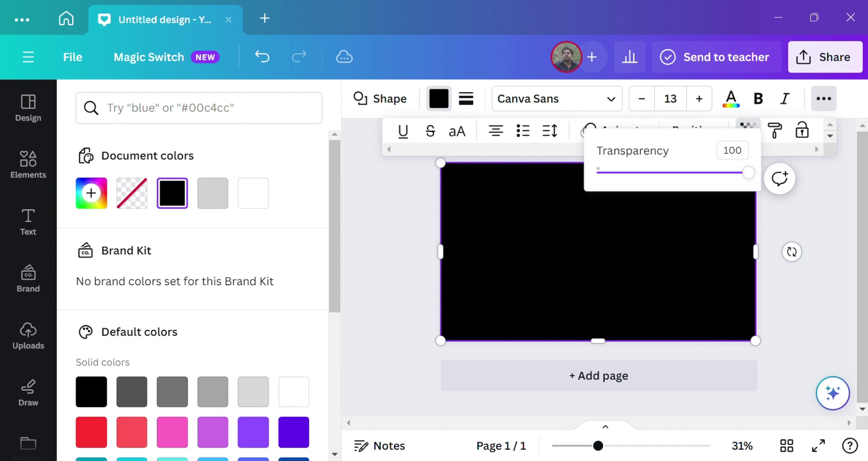
{"action": "left_click_drag", "start_coordinate": [748, 172], "coordinate": [665, 172]}
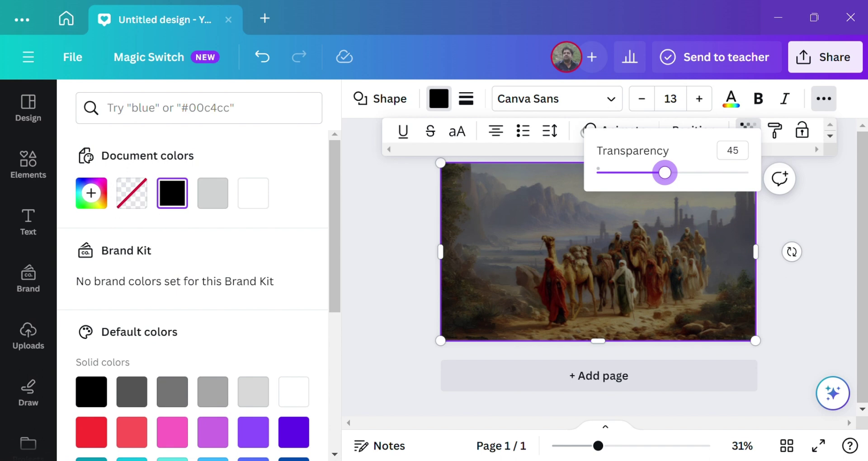
{"action": "left_click_drag", "start_coordinate": [665, 172], "coordinate": [648, 172]}
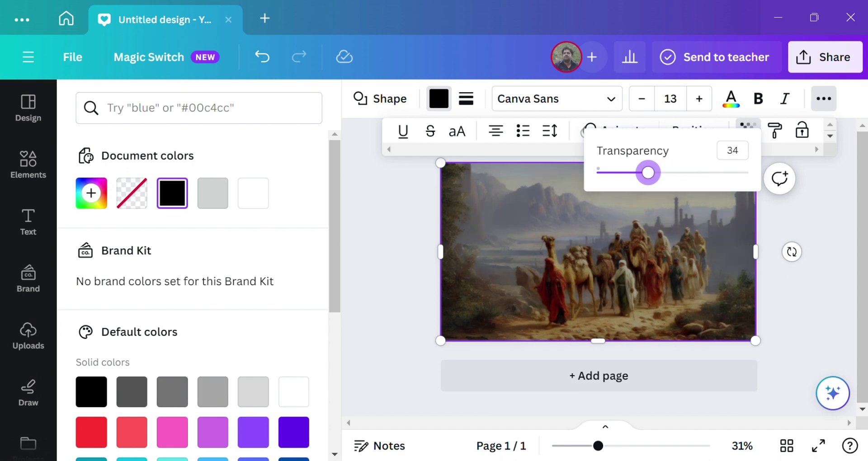
{"action": "left_click_drag", "start_coordinate": [648, 173], "coordinate": [666, 172]}
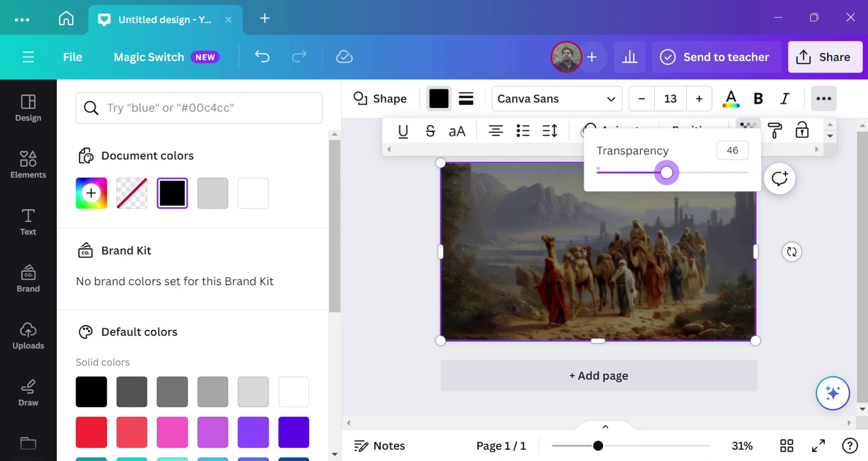
{"action": "left_click_drag", "start_coordinate": [667, 172], "coordinate": [673, 172]}
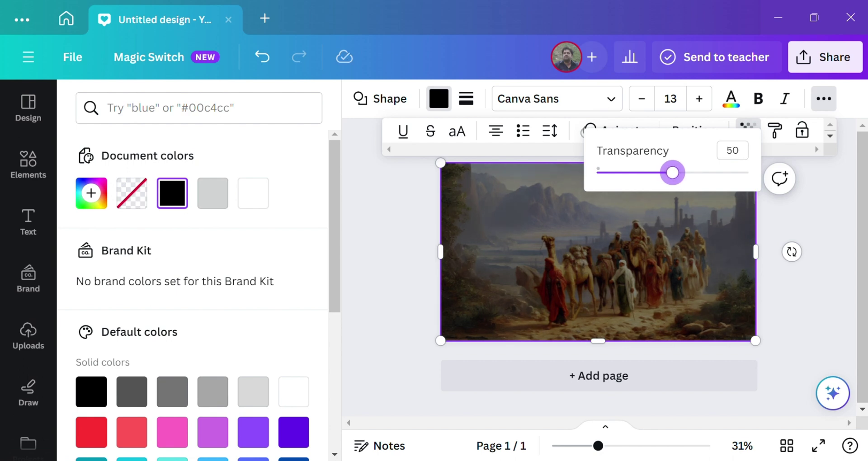
{"action": "key", "text": "Escape"}
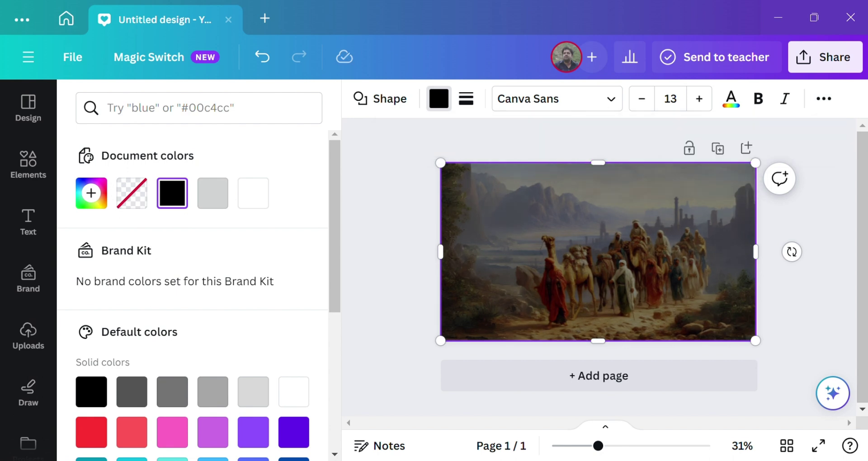
{"action": "key", "text": "Escape"}
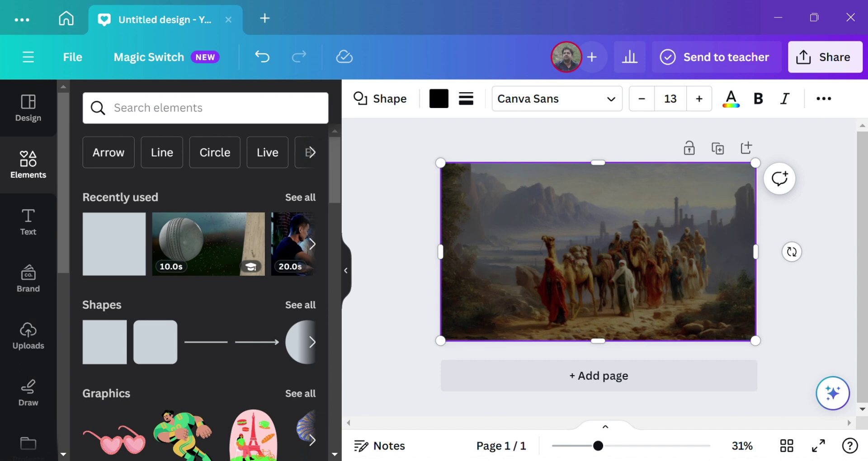
Search the photo elements for pakistani, add the photo of the man with crossed arms, and remove its background.
{"action": "left_click", "coordinate": [158, 107]}
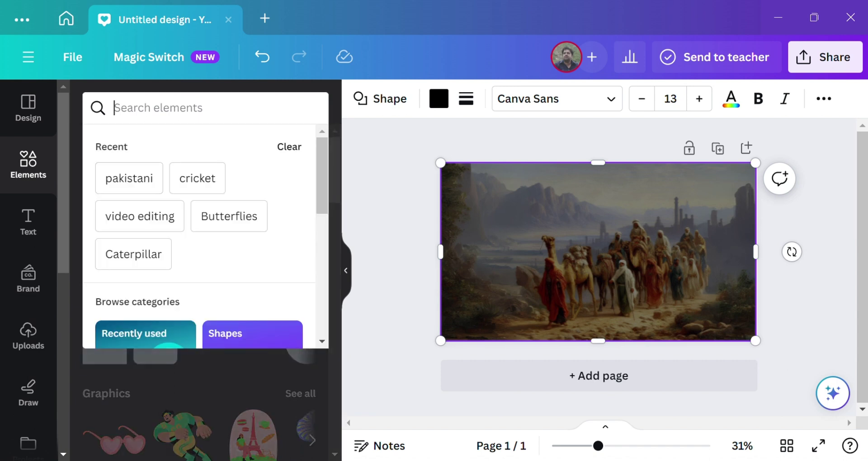
{"action": "type", "text": "pa"}
{"action": "key", "text": "Down"}
{"action": "key", "text": "Return"}
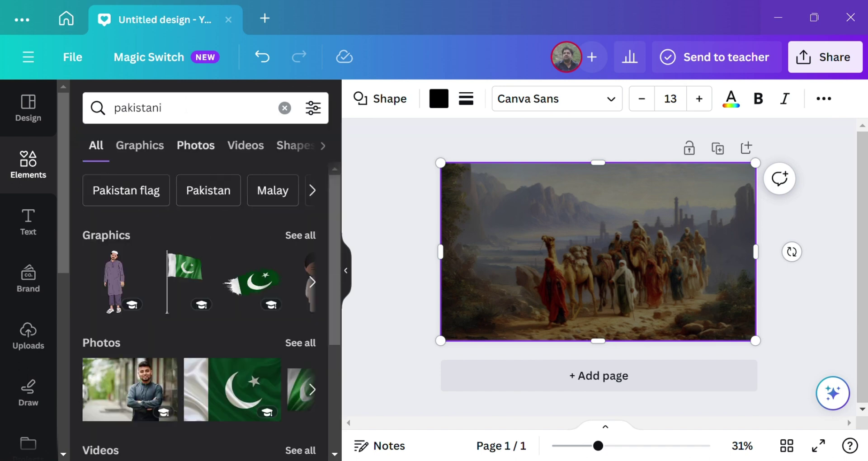
{"action": "left_click", "coordinate": [195, 145]}
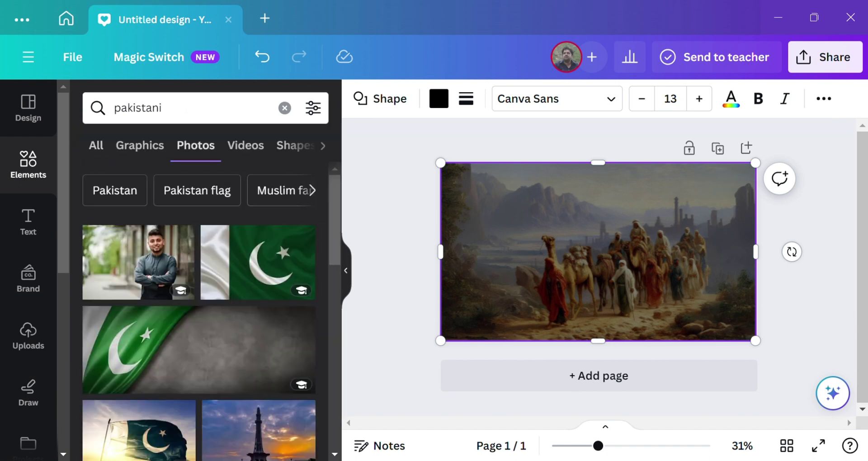
{"action": "left_click", "coordinate": [122, 263]}
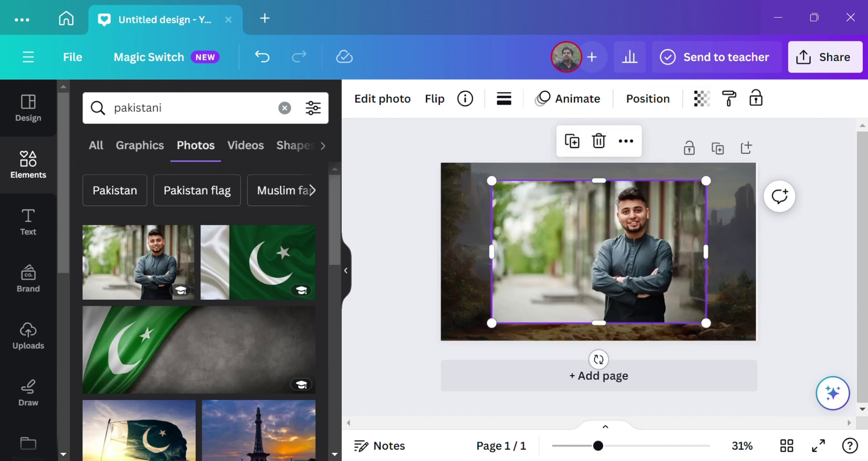
{"action": "left_click", "coordinate": [382, 99]}
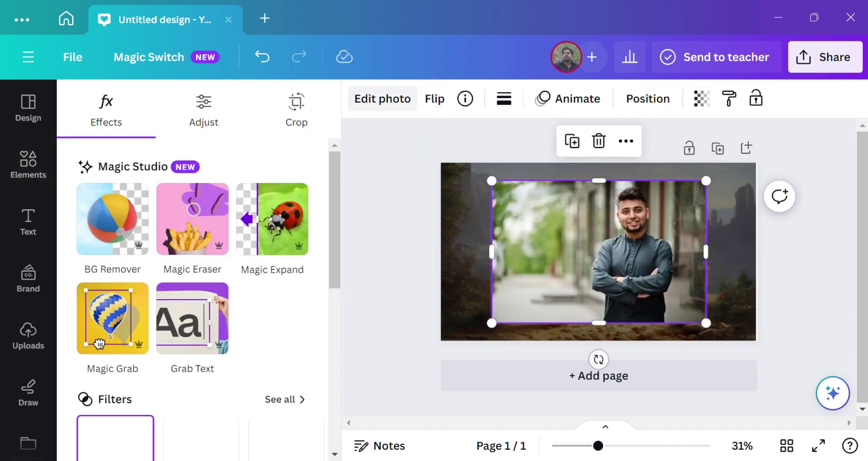
{"action": "left_click", "coordinate": [112, 220]}
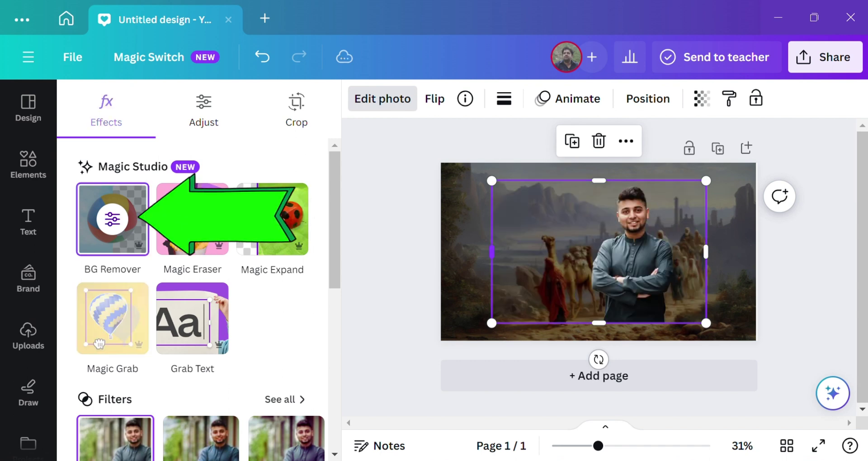
Crop the empty area left of the man and enlarge his cutout to full page height against the page's right edge.
{"action": "left_click_drag", "start_coordinate": [492, 251], "coordinate": [583, 251]}
{"action": "left_click_drag", "start_coordinate": [706, 252], "coordinate": [703, 269]}
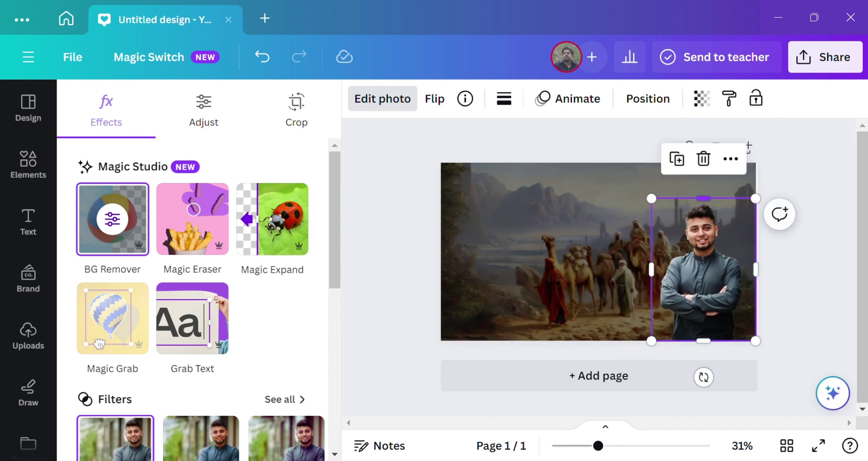
{"action": "left_click_drag", "start_coordinate": [703, 199], "coordinate": [703, 163]}
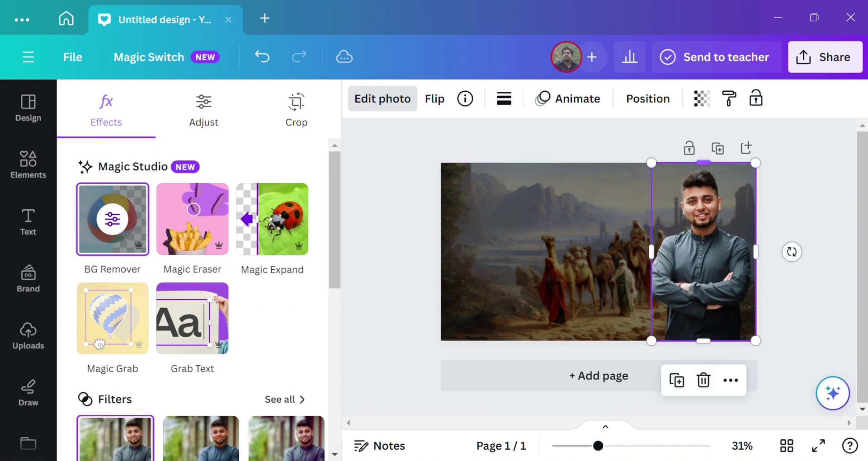
{"action": "left_click_drag", "start_coordinate": [651, 251], "coordinate": [641, 251]}
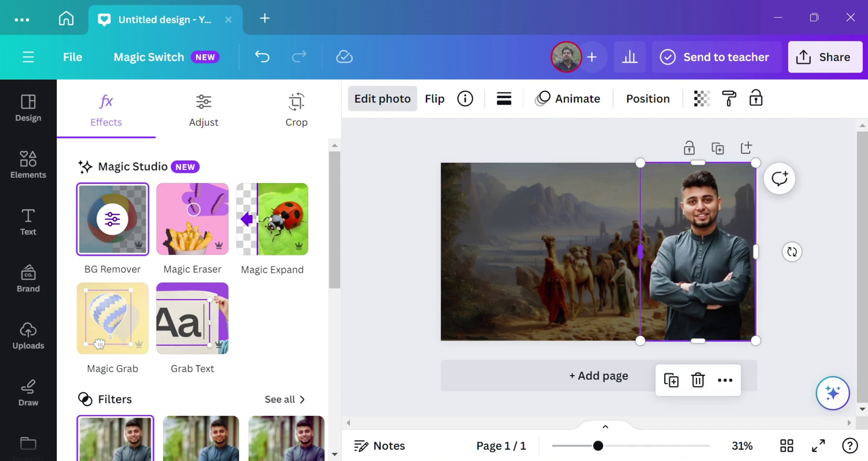
{"action": "left_click", "coordinate": [28, 164]}
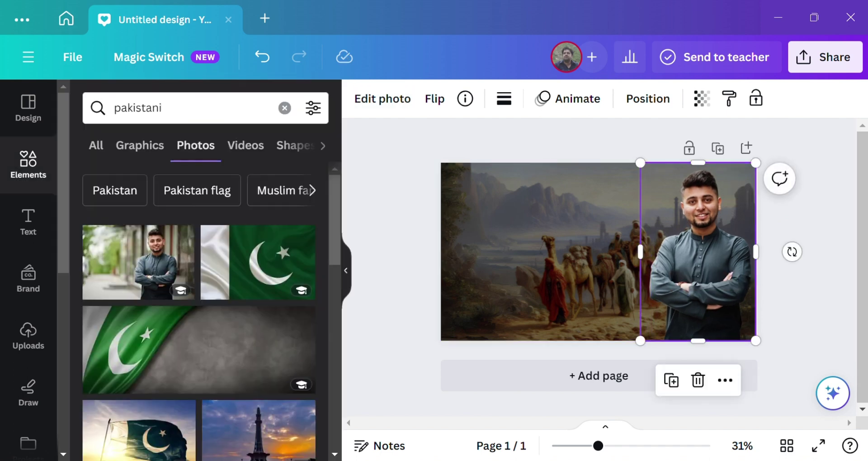
{"action": "key", "text": "Escape"}
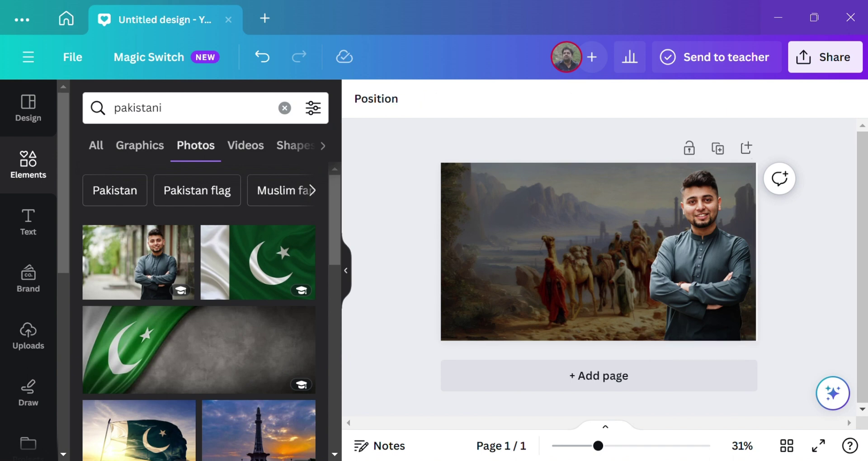
Add a heading text box and place it above the camel caravan, to the left of the man.
{"action": "left_click", "coordinate": [28, 220]}
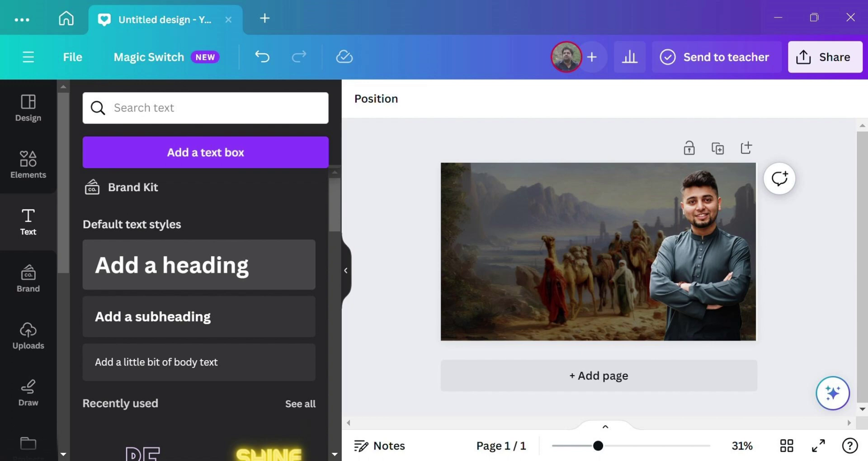
{"action": "left_click", "coordinate": [198, 265]}
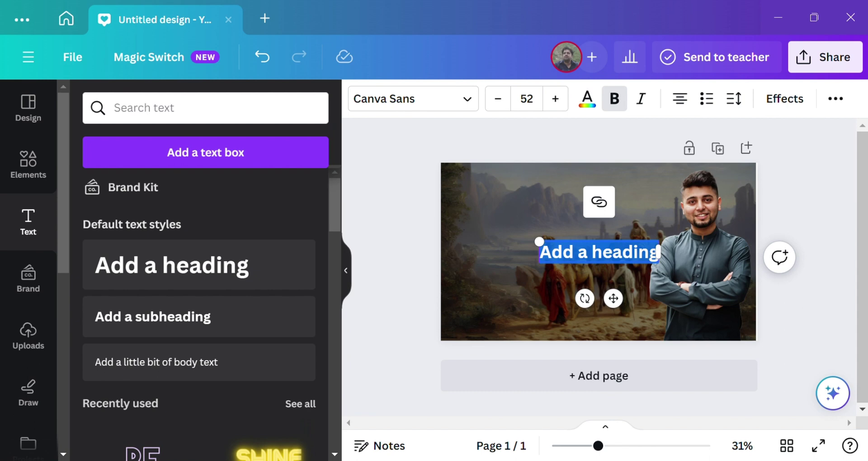
{"action": "left_click_drag", "start_coordinate": [613, 298], "coordinate": [569, 252]}
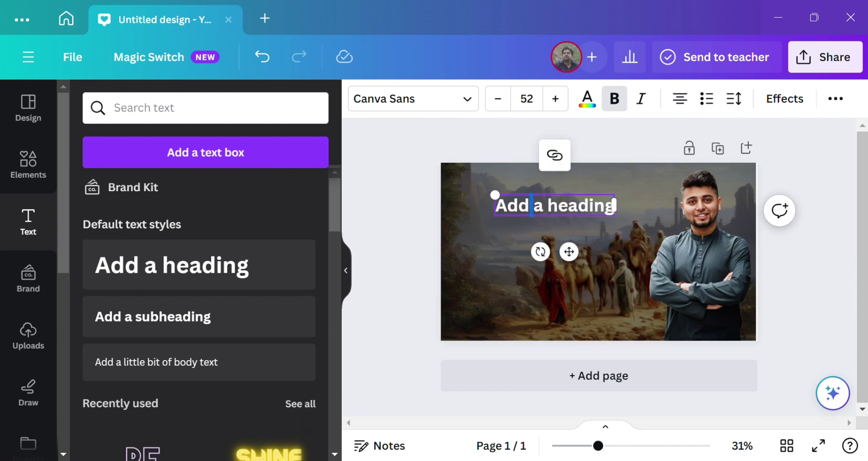
Replace the heading's placeholder text with the Urdu title "قوم سبا کی کہانی".
{"action": "left_click_drag", "start_coordinate": [531, 206], "coordinate": [496, 206]}
{"action": "key", "text": "ctrl+shift+Right"}
{"action": "key", "text": "ctrl+shift+Right"}
{"action": "key", "text": "ctrl+shift+Right"}
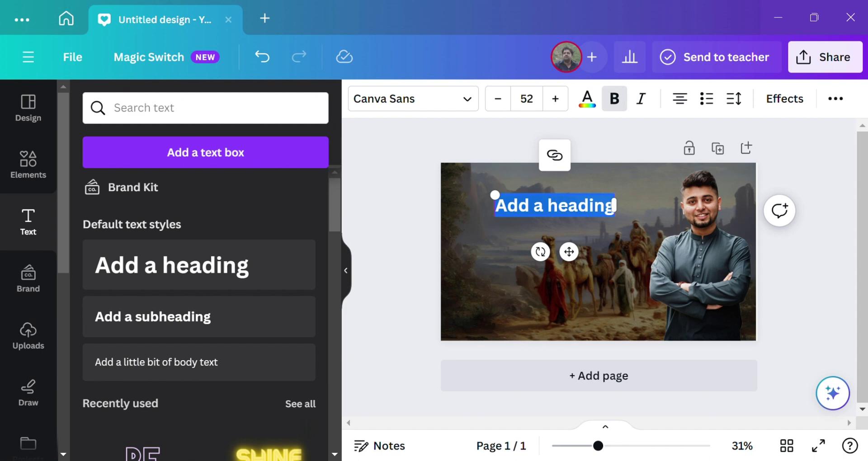
{"action": "key", "text": "Escape"}
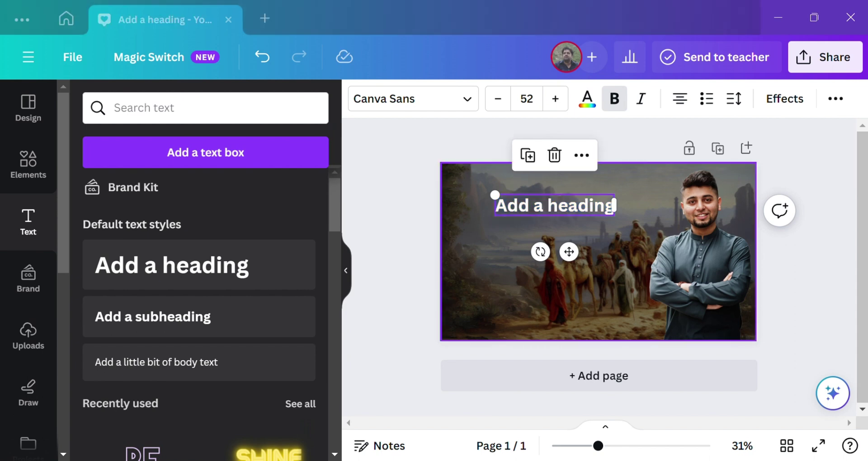
{"action": "key", "text": "alt+Tab"}
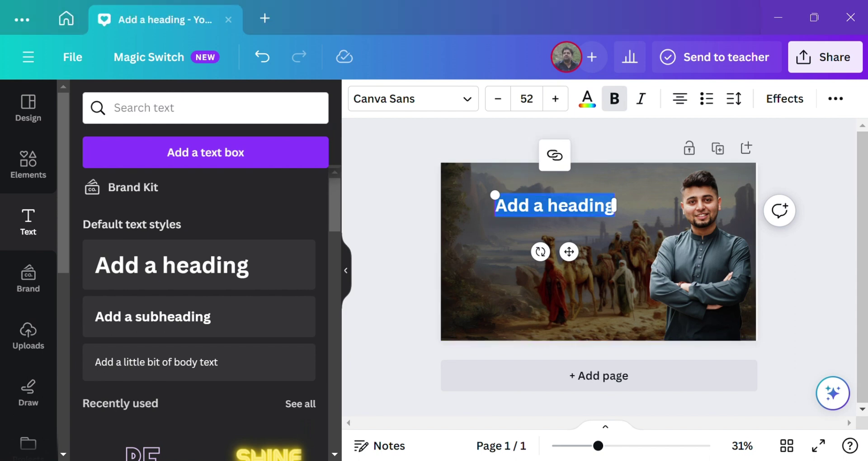
{"action": "type", "text": "قوم"}
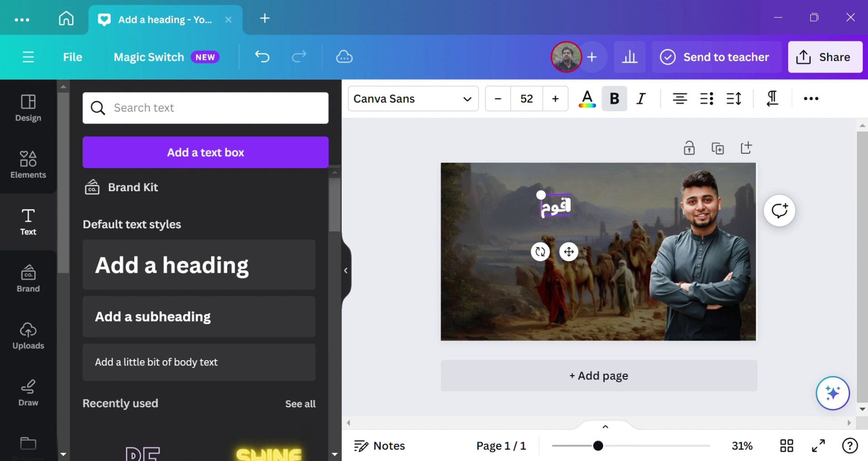
{"action": "type", "text": " سب"}
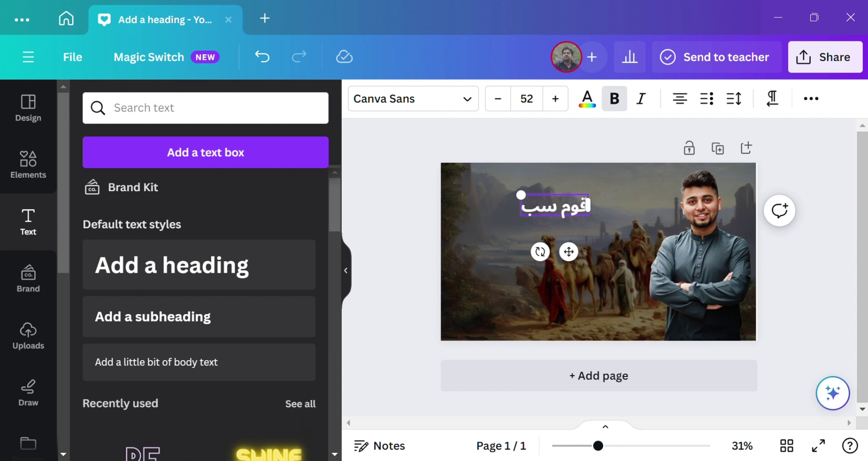
{"action": "type", "text": "ا کی"}
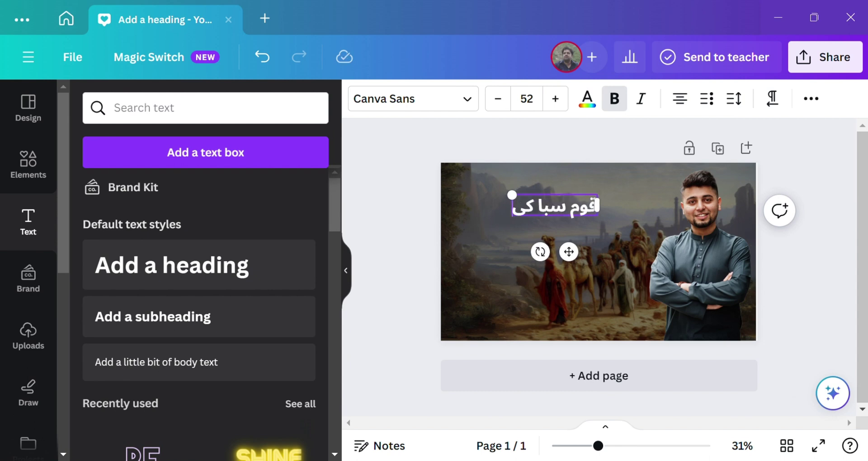
{"action": "type", "text": " کہانی"}
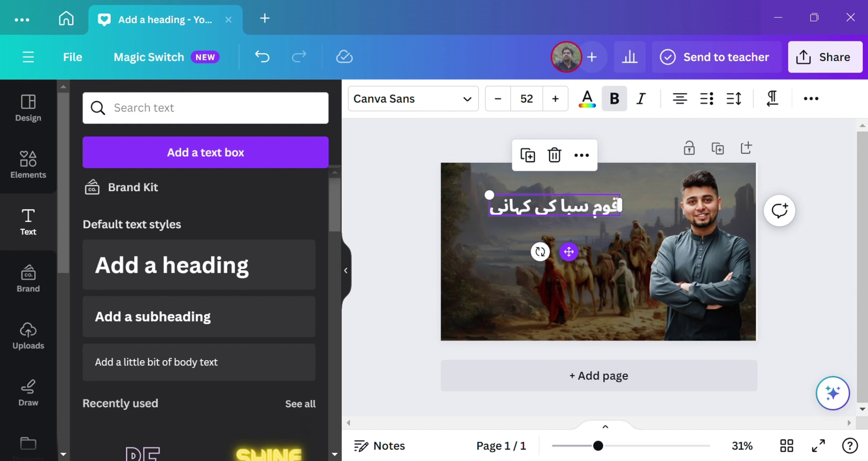
Search the fonts for jam and apply Jameel Noori Kasheeda Regular to the whole heading.
{"action": "left_click_drag", "start_coordinate": [531, 206], "coordinate": [620, 206]}
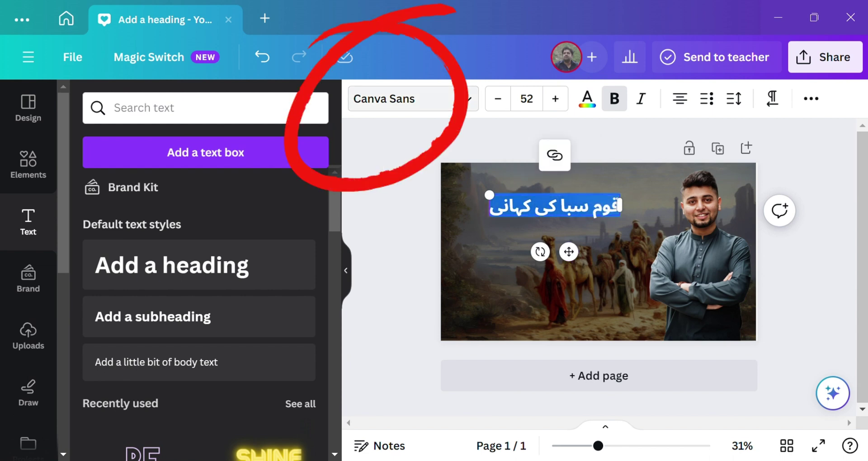
{"action": "left_click", "coordinate": [412, 99]}
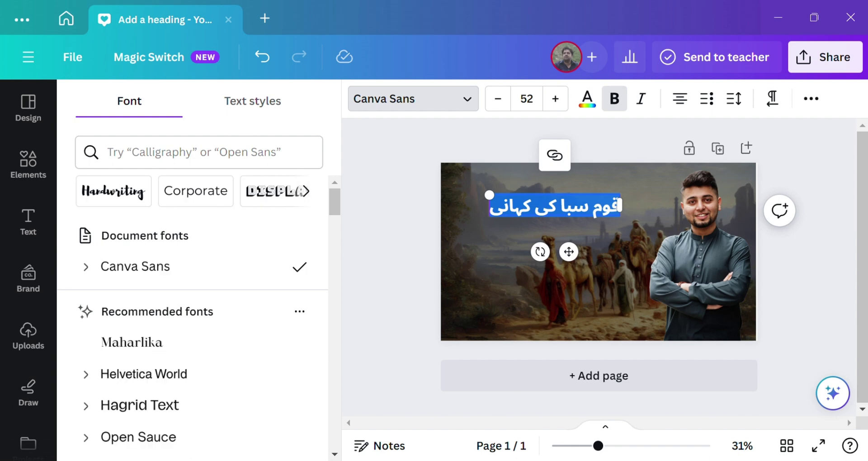
{"action": "left_click", "coordinate": [198, 152]}
{"action": "type", "text": "ا"}
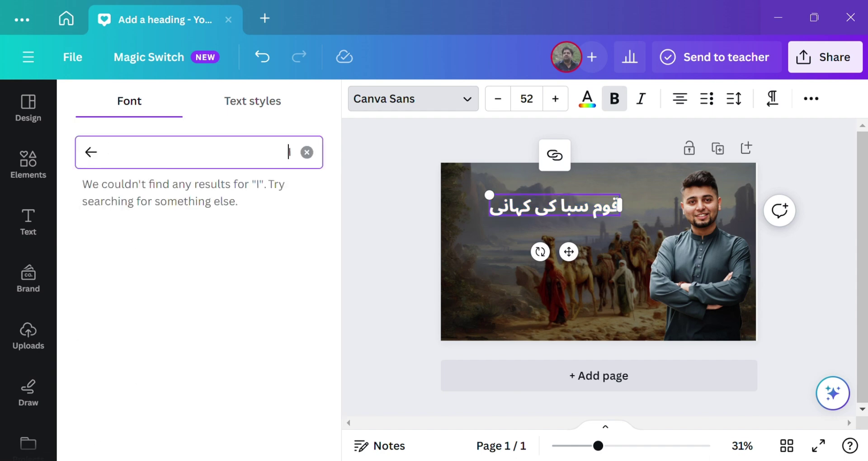
{"action": "key", "text": "BackSpace"}
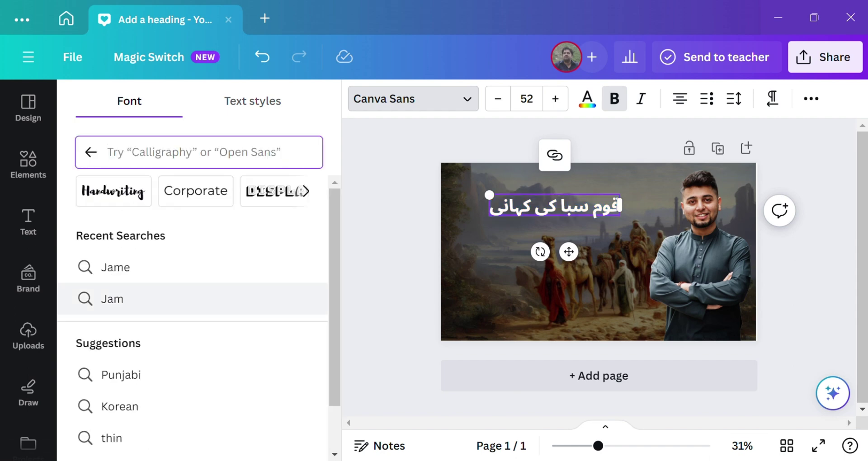
{"action": "type", "text": "jam"}
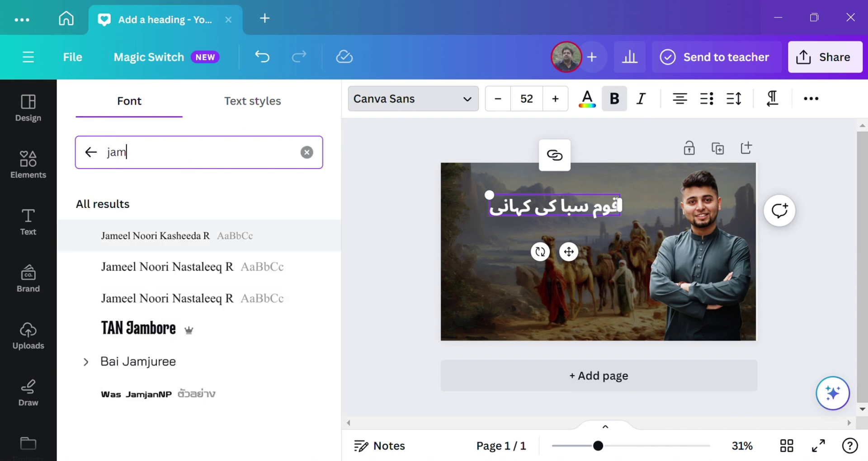
{"action": "left_click", "coordinate": [155, 235]}
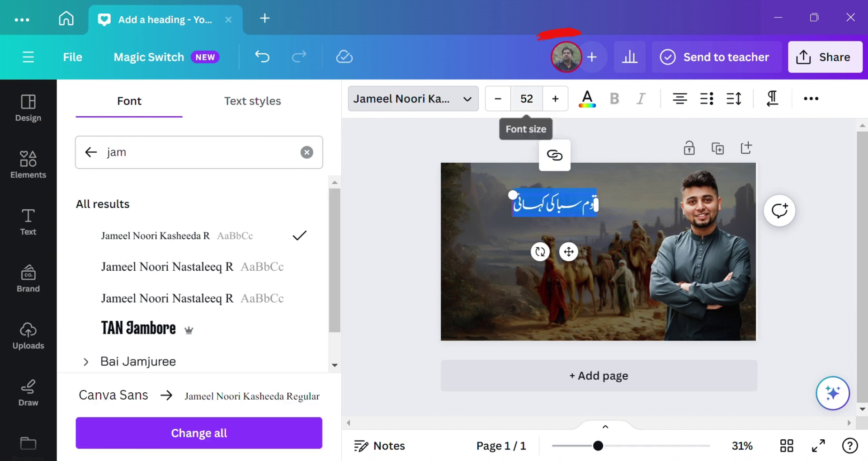
Enlarge the heading's font size to 144 and keep its text box selected.
{"action": "left_click", "coordinate": [527, 98]}
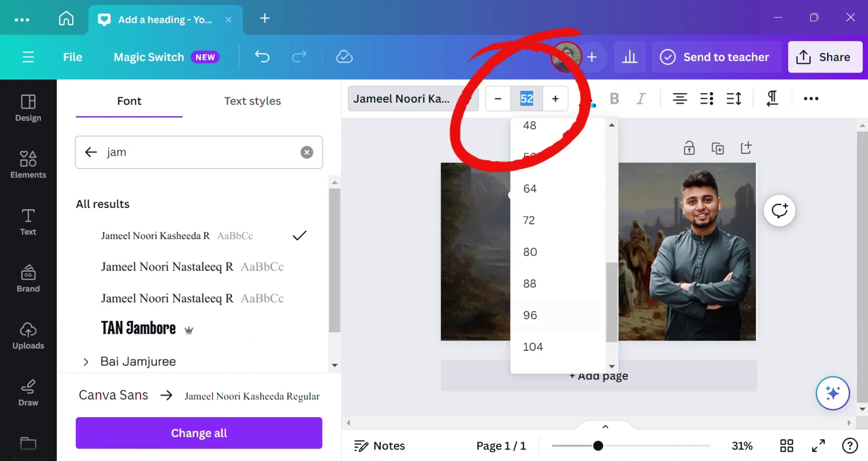
{"action": "left_click", "coordinate": [530, 252]}
{"action": "left_click", "coordinate": [555, 98]}
{"action": "left_click", "coordinate": [527, 99]}
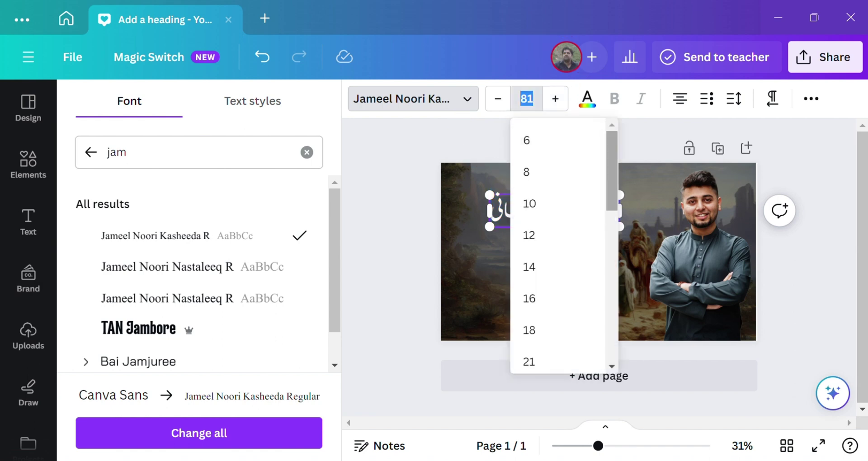
{"action": "scroll", "coordinate": [561, 253], "scroll_direction": "down", "scroll_amount": 10}
{"action": "left_click", "coordinate": [531, 351]}
{"action": "left_click", "coordinate": [28, 222]}
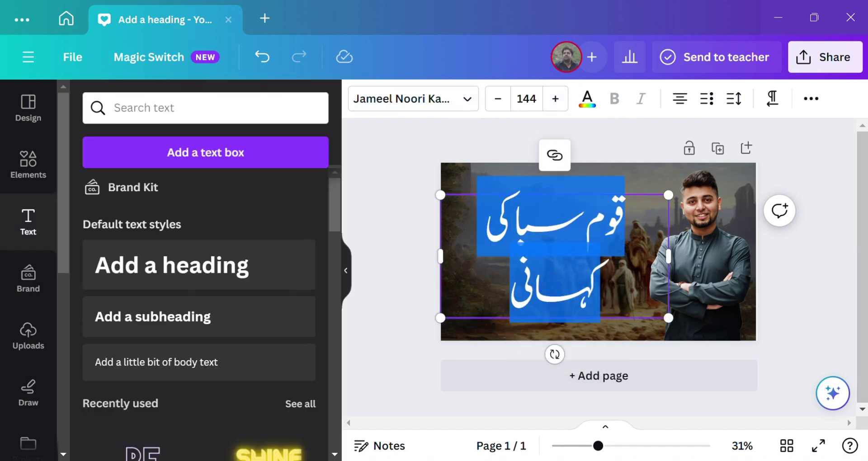
{"action": "left_click", "coordinate": [393, 256]}
{"action": "left_click", "coordinate": [554, 256]}
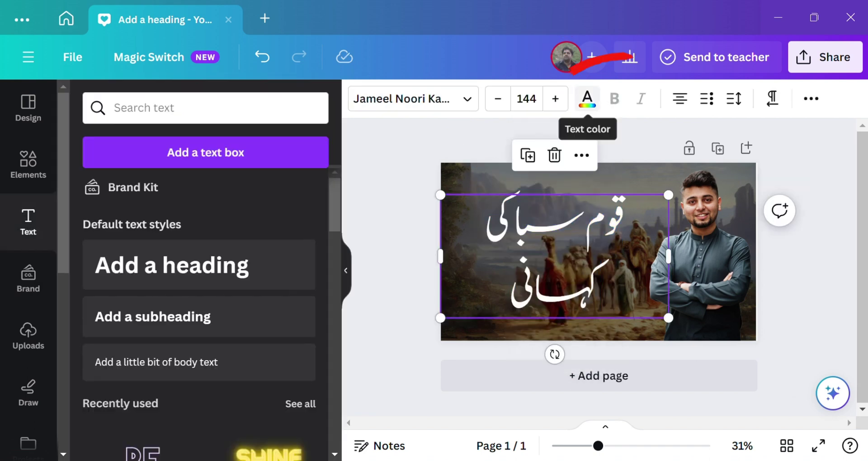
Color the heading text yellow and apply the Neon text effect to it.
{"action": "left_click", "coordinate": [587, 99]}
{"action": "left_click", "coordinate": [294, 370]}
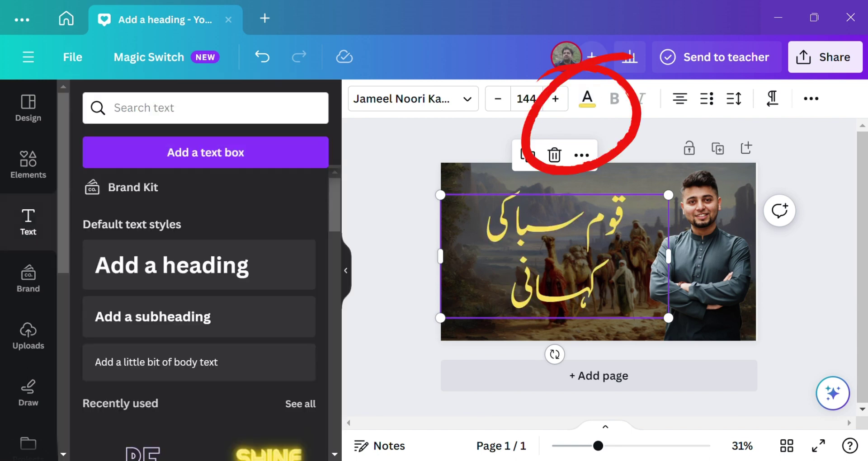
{"action": "left_click", "coordinate": [812, 98]}
{"action": "left_click", "coordinate": [525, 130]}
{"action": "left_click", "coordinate": [272, 394]}
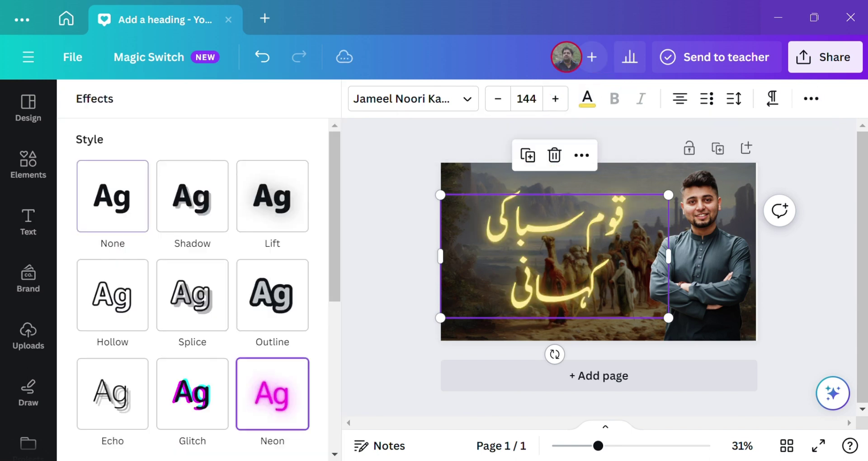
Try the Outline effect on the heading and switch its style back to Neon.
{"action": "left_click", "coordinate": [272, 295]}
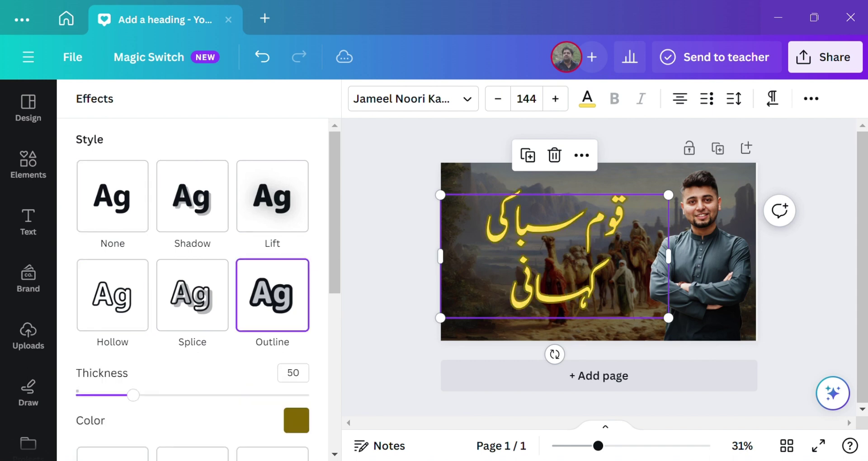
{"action": "scroll", "coordinate": [192, 290], "scroll_direction": "down", "scroll_amount": 4}
{"action": "left_click", "coordinate": [112, 281]}
{"action": "left_click", "coordinate": [273, 182]}
{"action": "scroll", "coordinate": [192, 289], "scroll_direction": "down", "scroll_amount": 2}
{"action": "scroll", "coordinate": [193, 290], "scroll_direction": "up", "scroll_amount": 5}
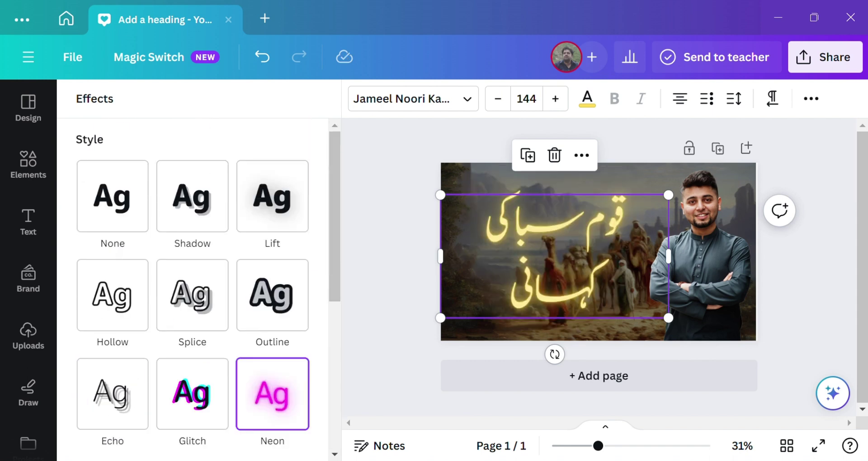
Set the neon heading's font size to 104.
{"action": "key", "text": "Escape"}
{"action": "left_click", "coordinate": [554, 256]}
{"action": "left_click", "coordinate": [526, 98]}
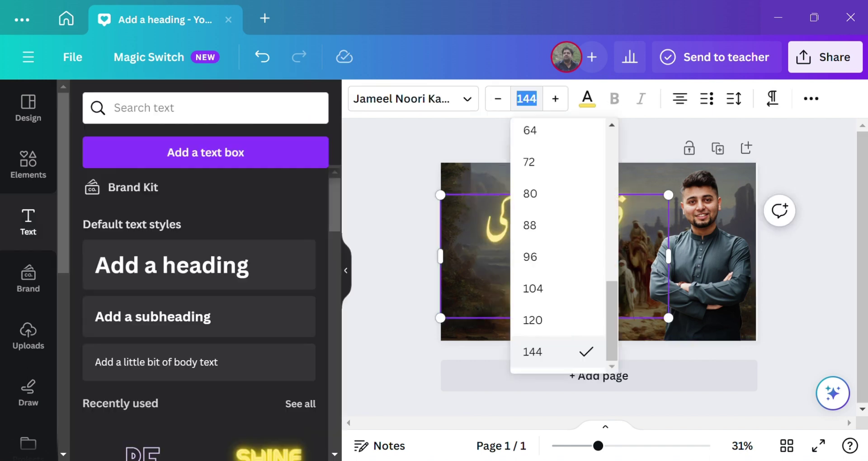
{"action": "left_click", "coordinate": [532, 289]}
Add a subheading below the heading, enlarge it to about 48.9, and change its text to "قرآنی سبق آموز واقعات".
{"action": "left_click", "coordinate": [199, 316]}
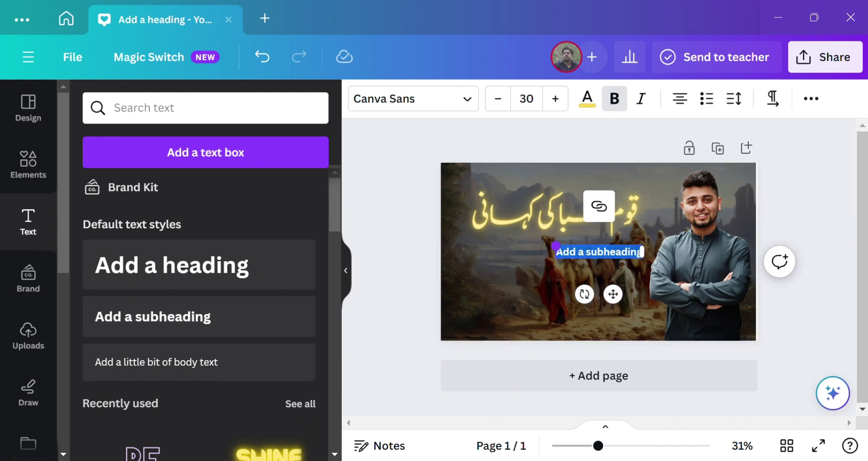
{"action": "left_click_drag", "start_coordinate": [556, 246], "coordinate": [485, 251]}
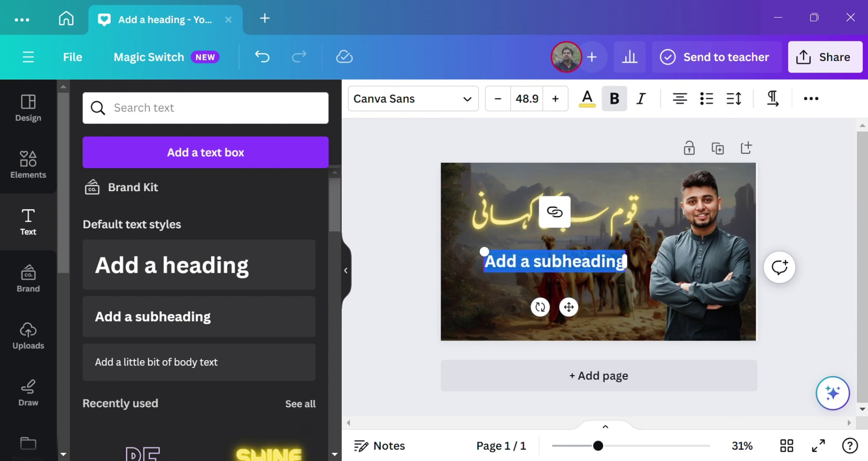
{"action": "type", "text": "قرآن"}
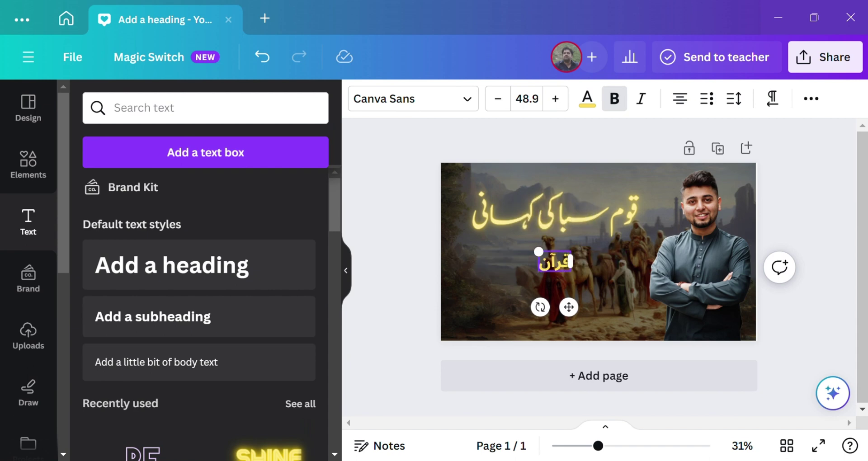
{"action": "type", "text": "ی"}
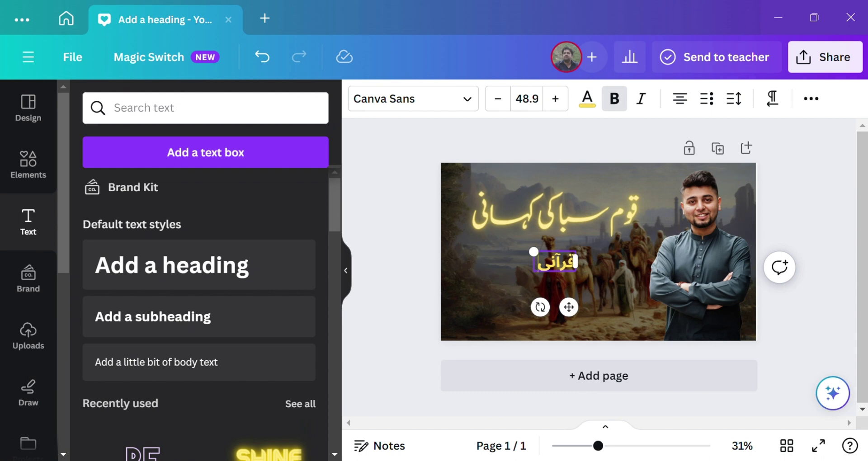
{"action": "type", "text": " سبق آمو"}
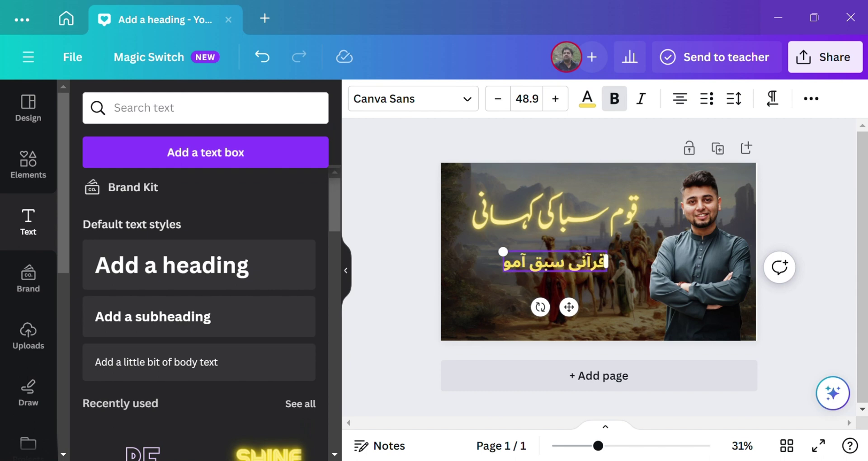
{"action": "type", "text": "ز وقعات"}
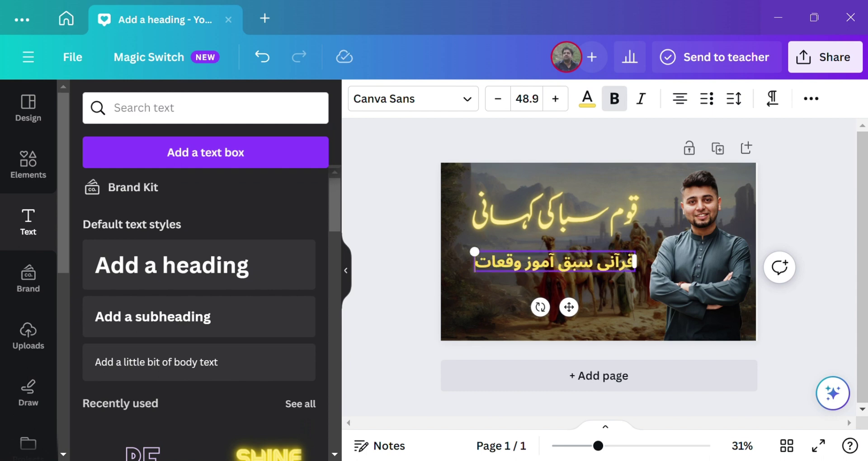
{"action": "left_click", "coordinate": [514, 261]}
{"action": "type", "text": "ا"}
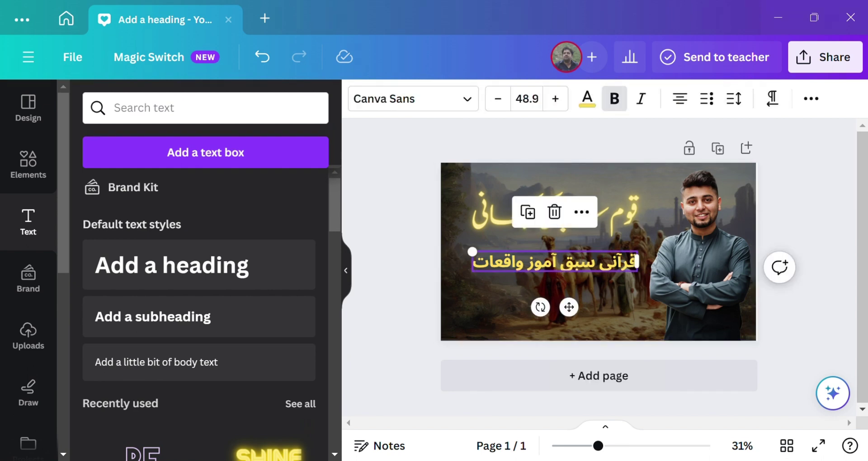
Apply the Jameel Noori Kasheeda Regular font to the subheading and increase its size to 53.9.
{"action": "left_click", "coordinate": [413, 99]}
{"action": "left_click", "coordinate": [176, 235]}
{"action": "left_click", "coordinate": [555, 98]}
{"action": "left_click", "coordinate": [556, 99]}
{"action": "left_click", "coordinate": [555, 98]}
{"action": "double_click", "coordinate": [555, 99]}
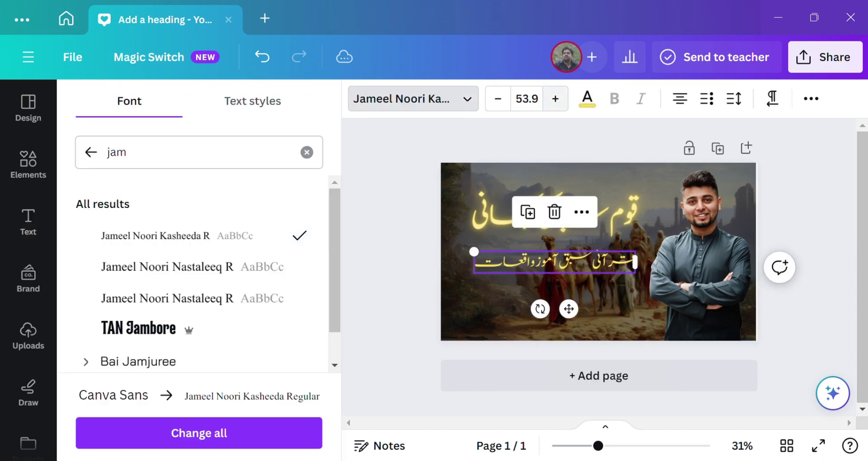
Color the subheading text white and deselect it.
{"action": "left_click", "coordinate": [587, 99]}
{"action": "left_click", "coordinate": [213, 193]}
{"action": "key", "text": "Escape"}
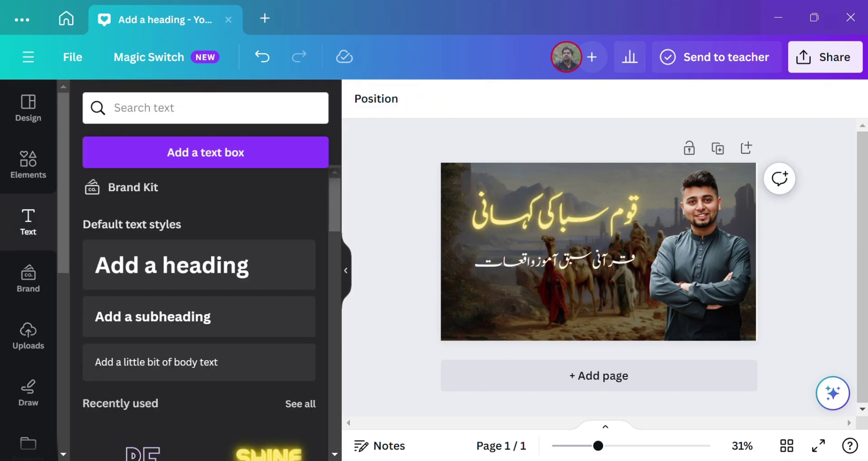